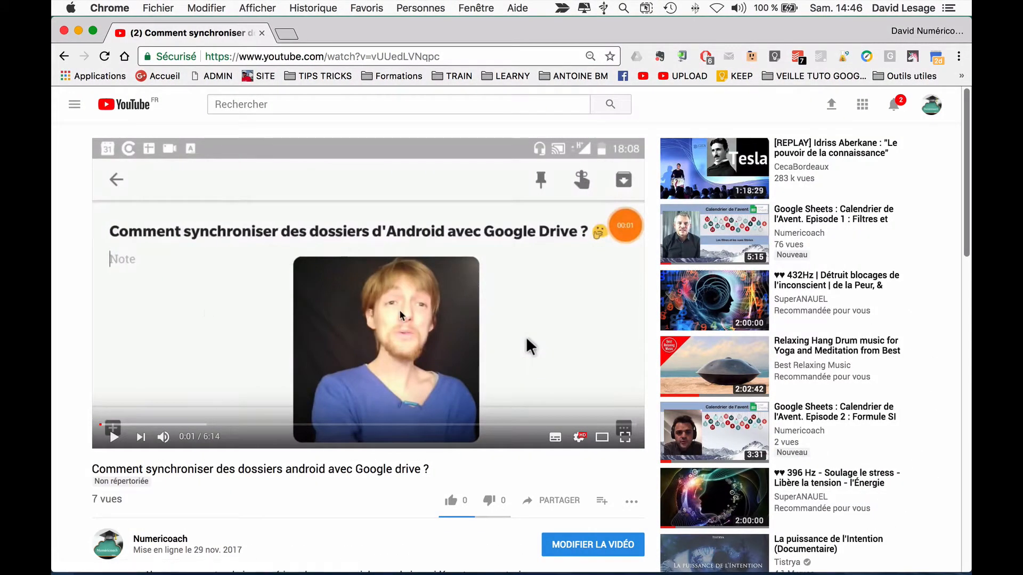
Step: Open the end screen editor for the video "Comment synchroniser des dossiers android avec Google drive ?"
click(934, 110)
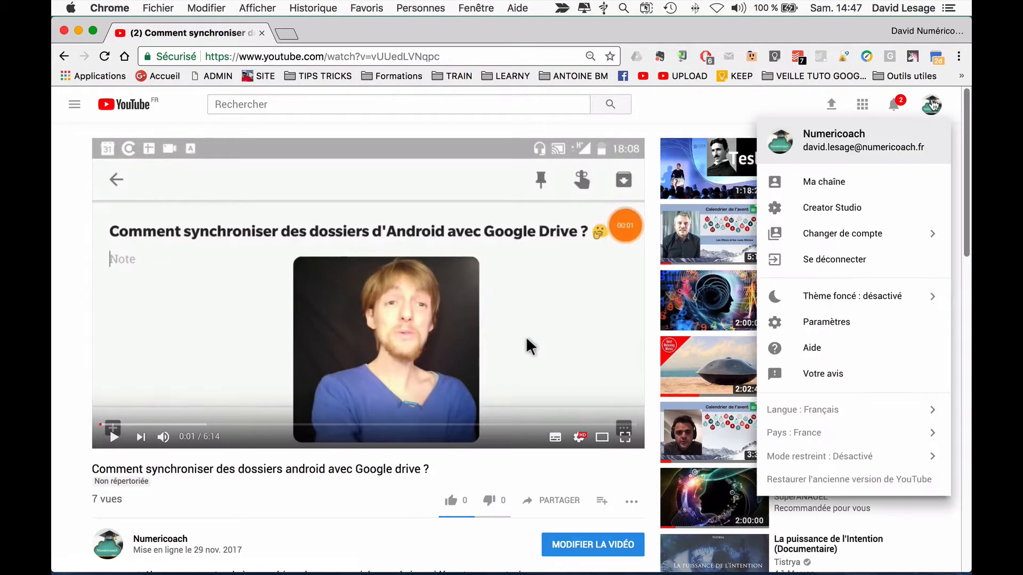
click(457, 546)
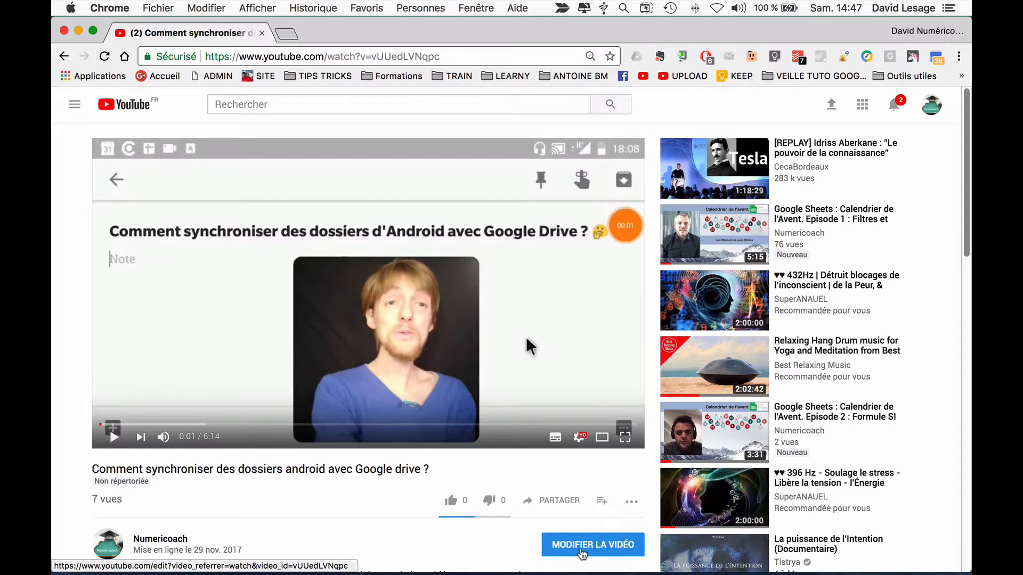
click(582, 553)
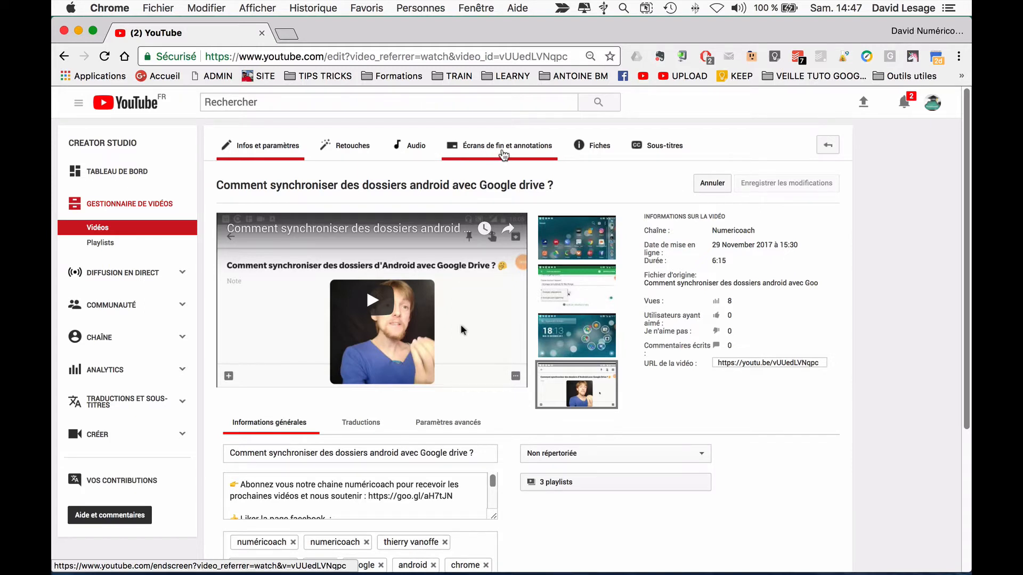
click(504, 155)
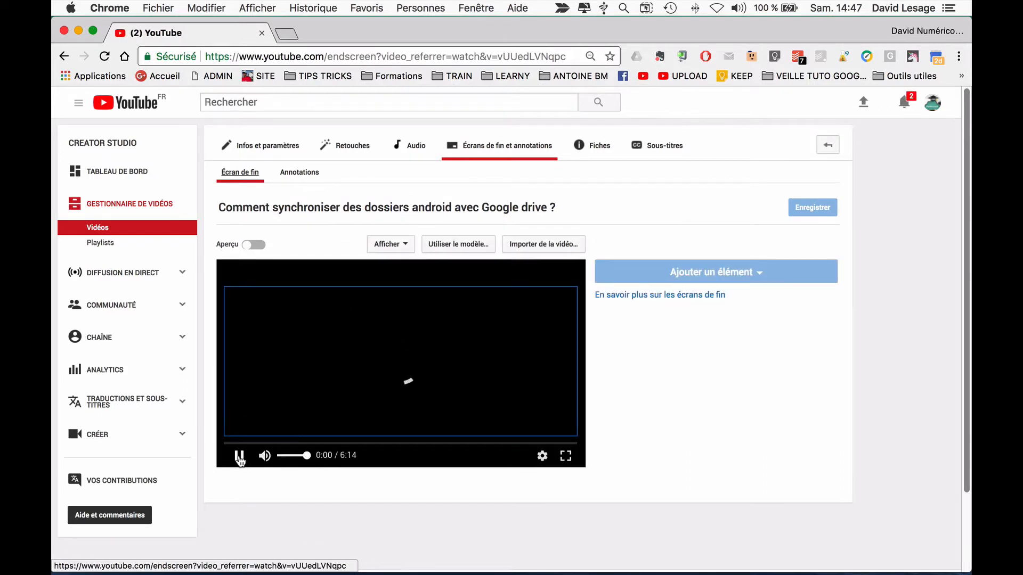
Step: Pause the video preview and set the end screen's start on the timeline to 5:54
click(239, 457)
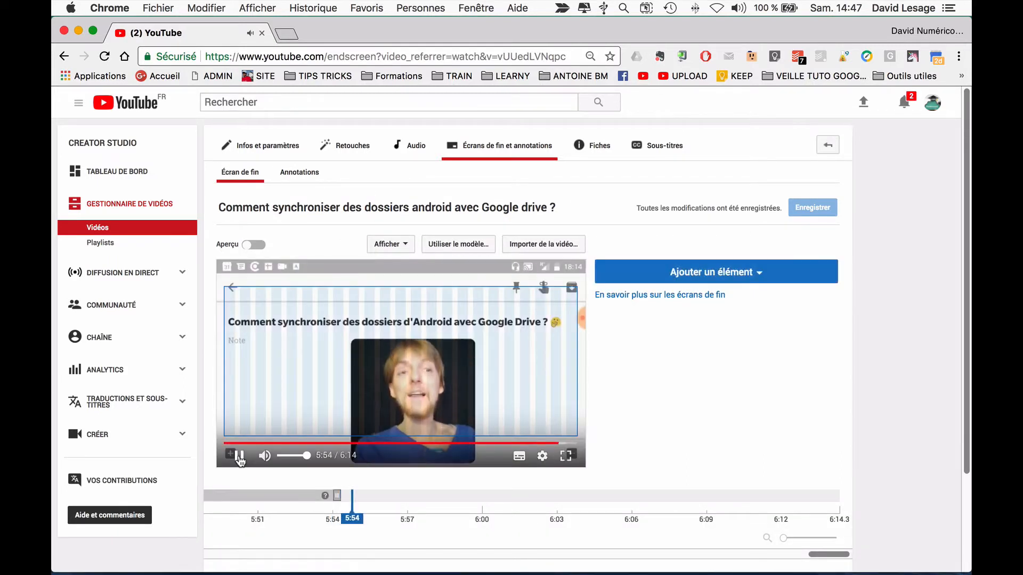
click(239, 457)
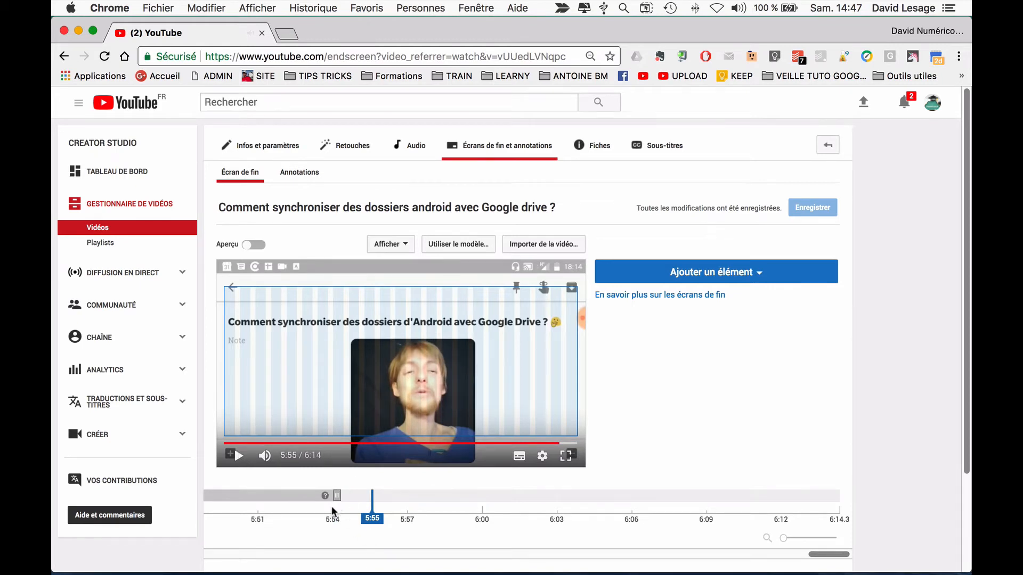
scroll(333, 479, down, 3)
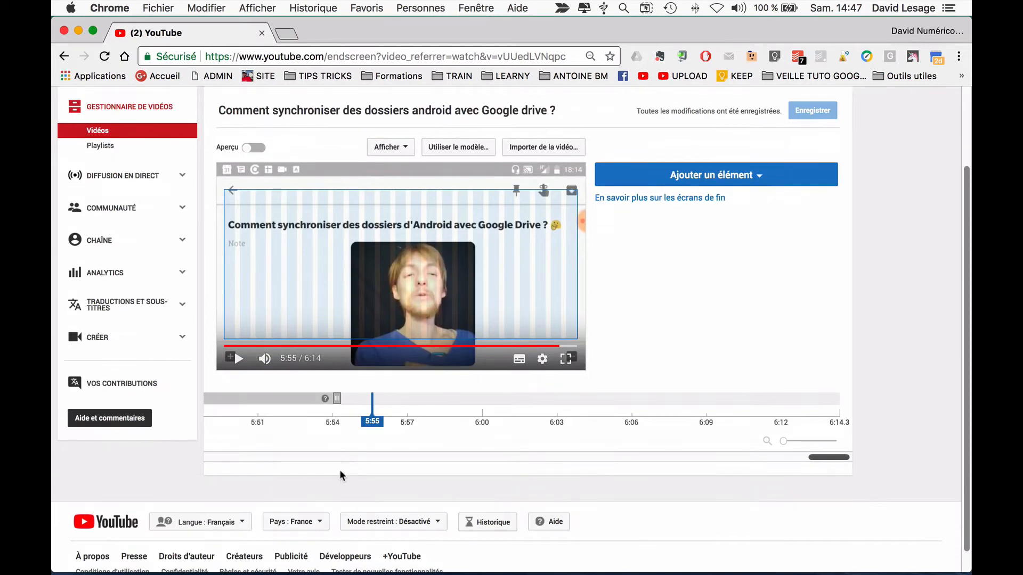
click(337, 398)
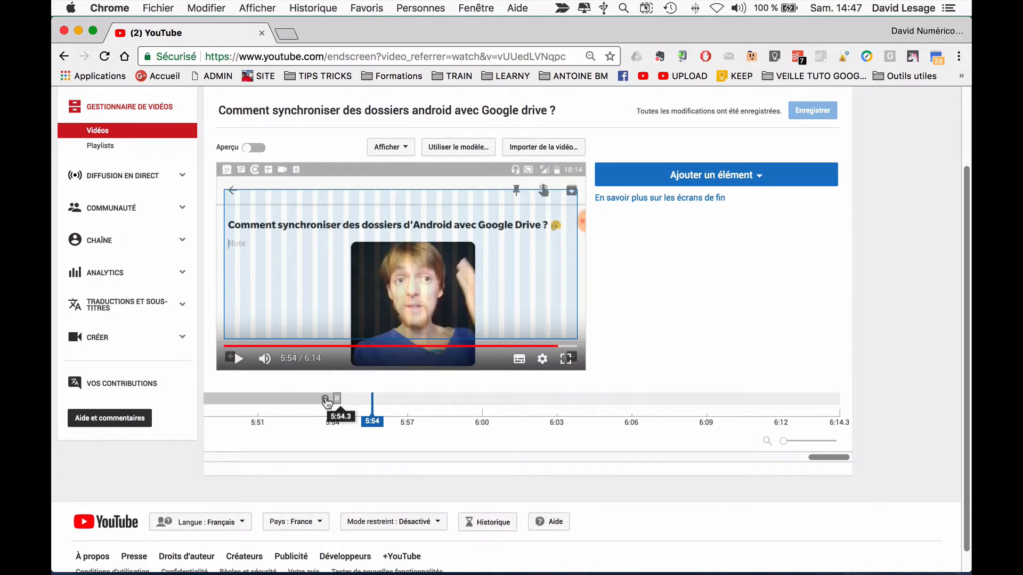
mouse_move(309, 398)
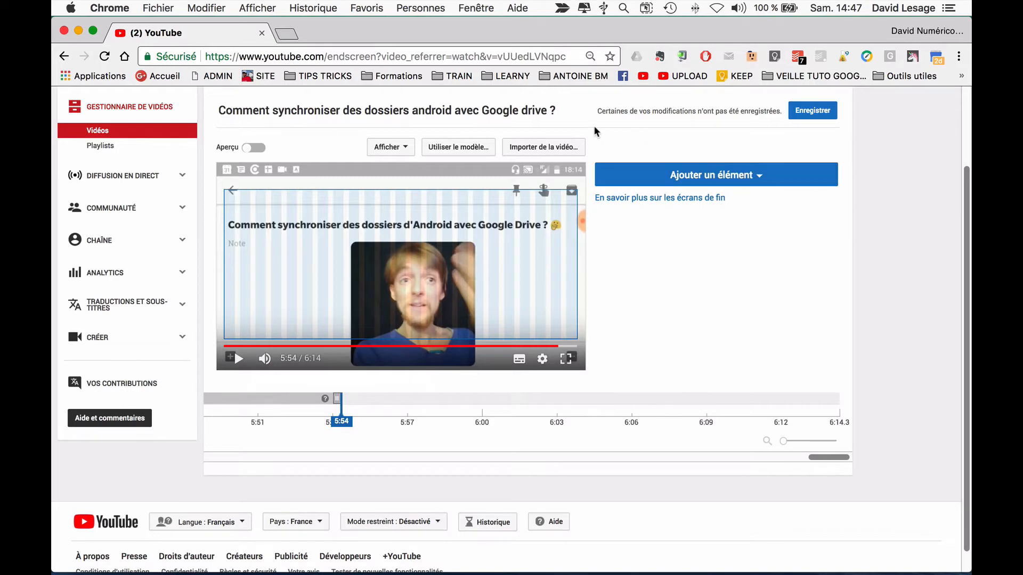
Step: Hide the grid overlay on the video preview, and show it again
click(386, 152)
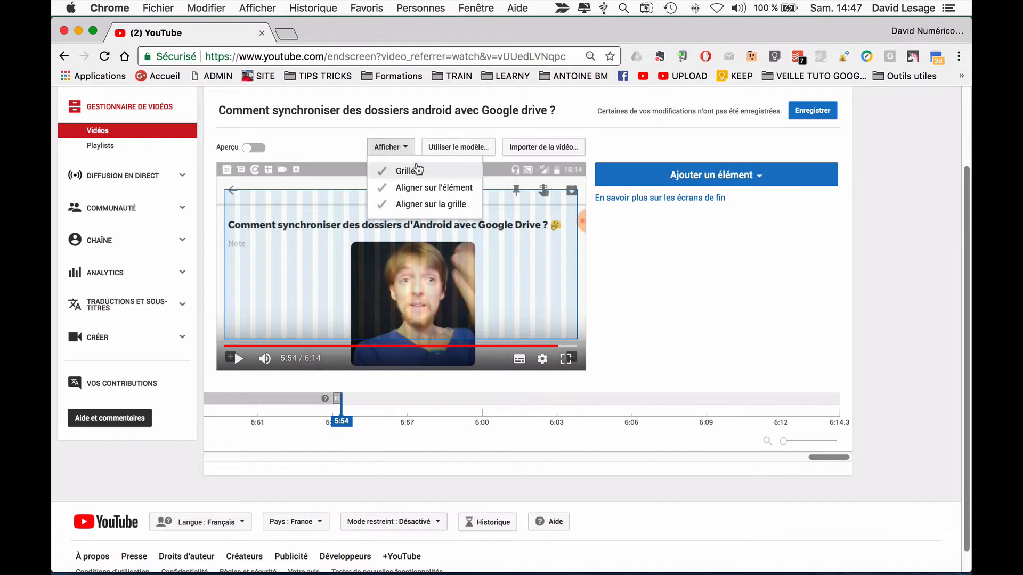
click(429, 205)
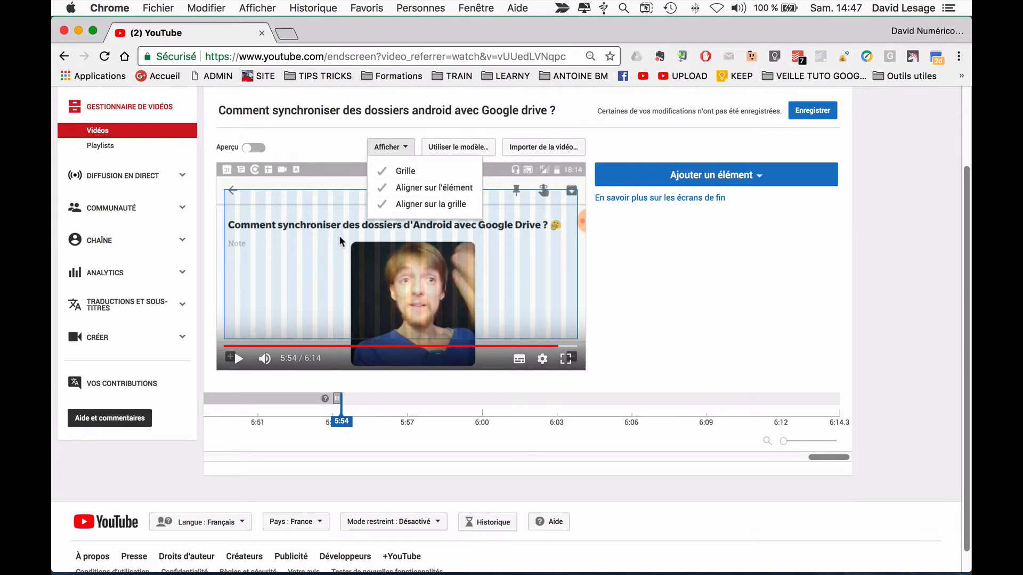
click(399, 173)
click(394, 147)
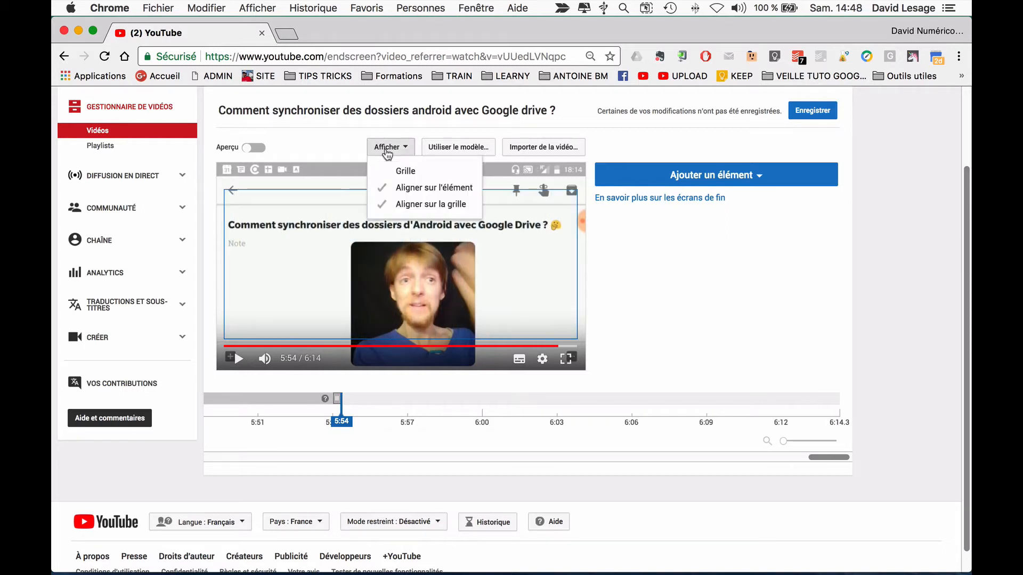
click(388, 175)
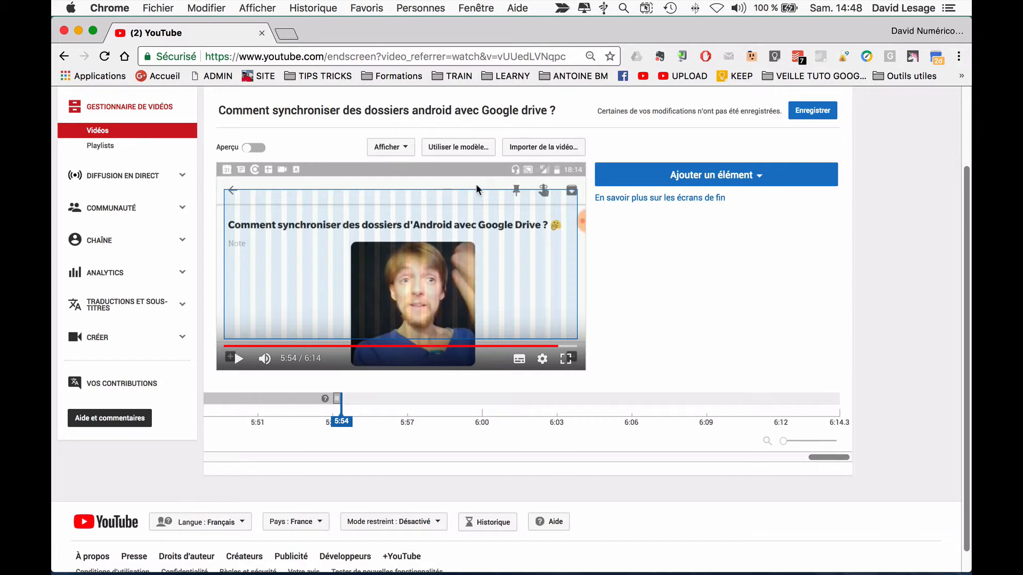
Step: Apply the "1 vidéo | 1 abonnement" template with both elements at mid-height, and shift the subscribe element slightly towards the centre
click(449, 148)
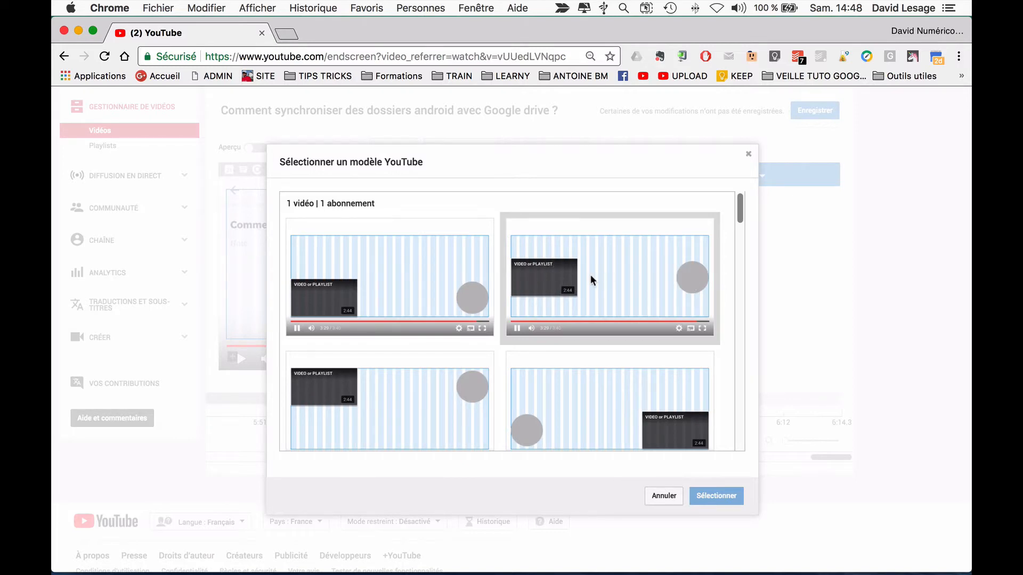
click(609, 274)
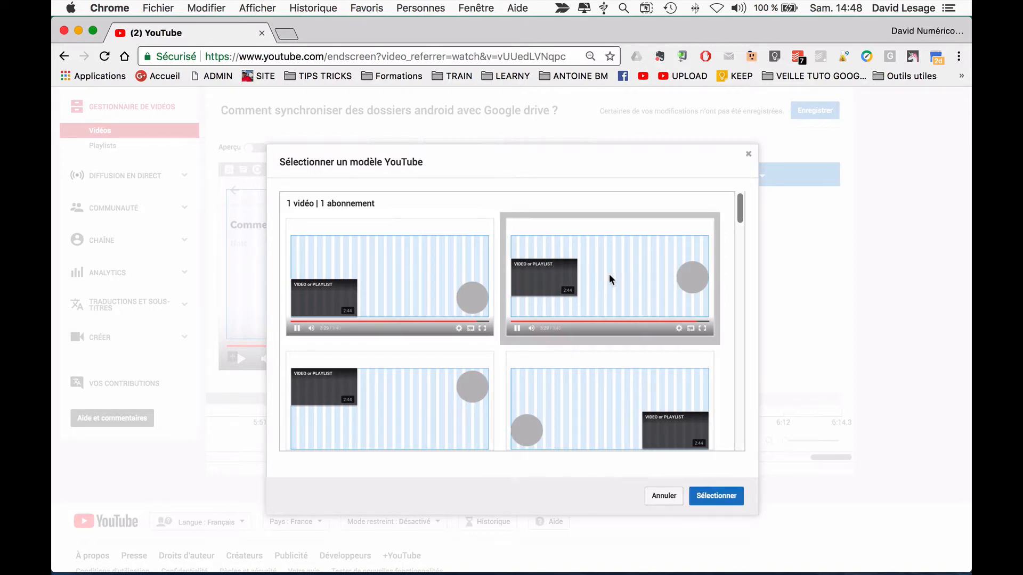
click(712, 495)
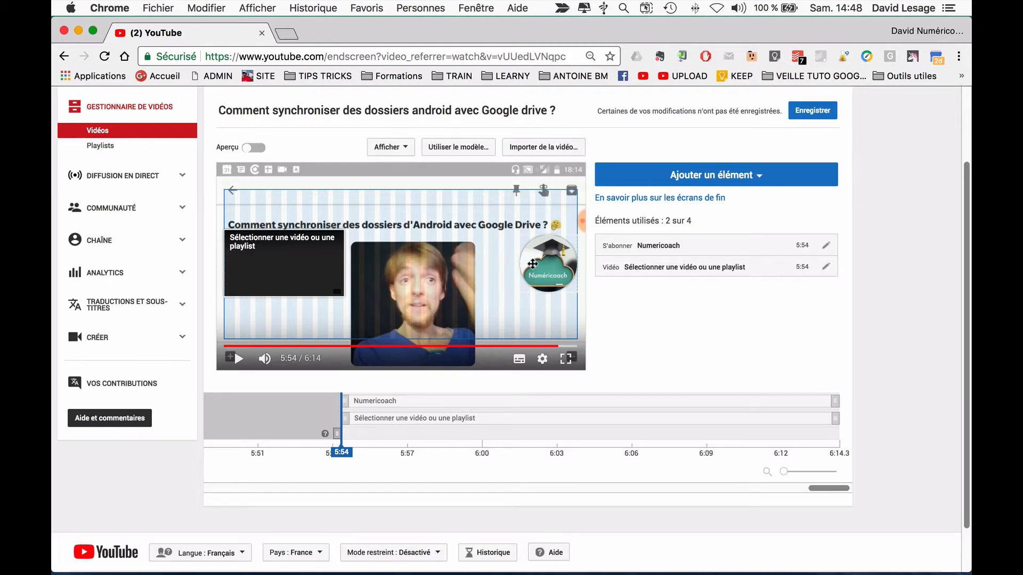
mouse_move(538, 264)
mouse_down()
mouse_move(510, 263)
mouse_move(536, 264)
mouse_up()
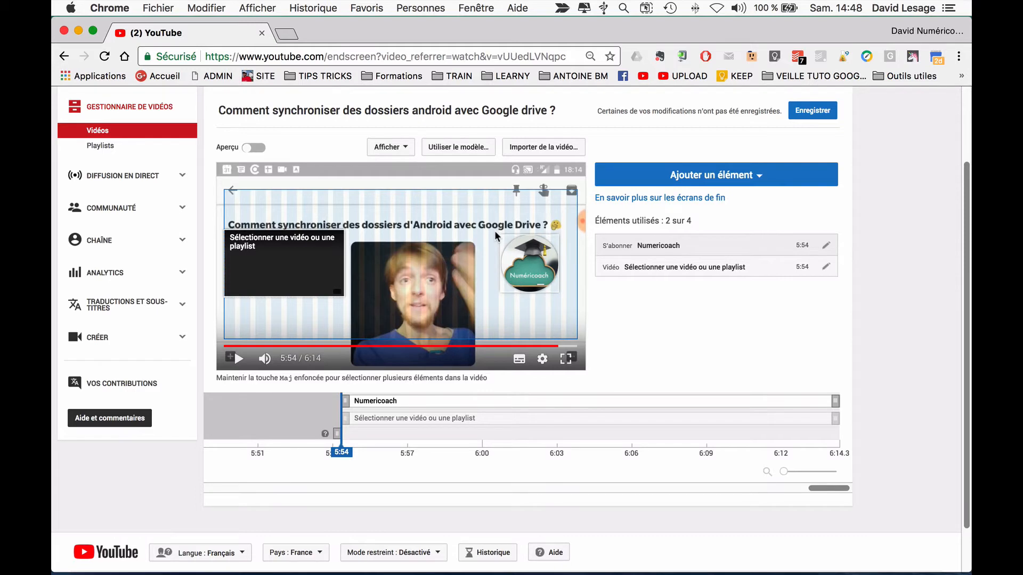
Step: Preview the end screen during playback, pause once its elements are displayed, and return to editing
click(255, 149)
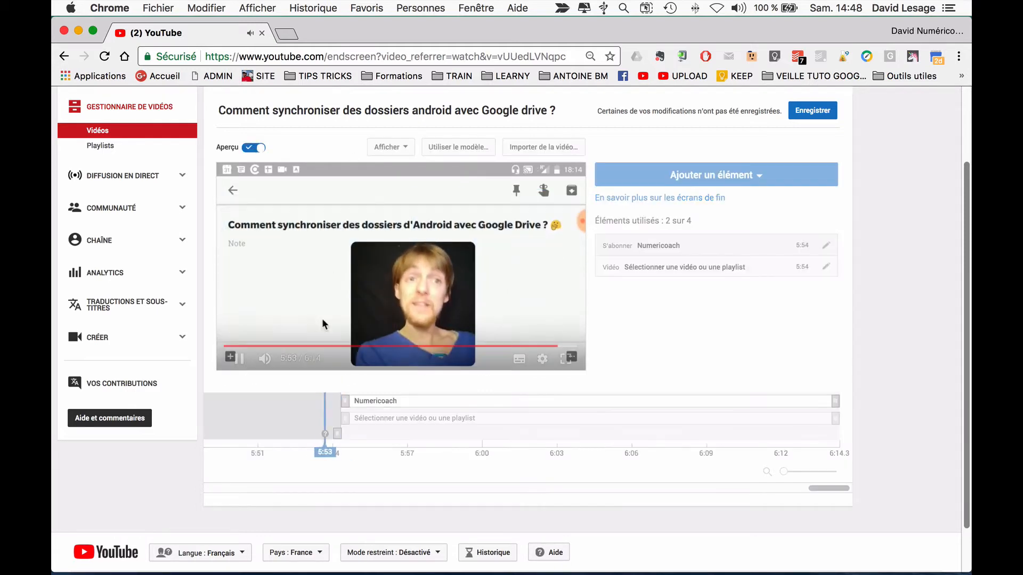
click(336, 221)
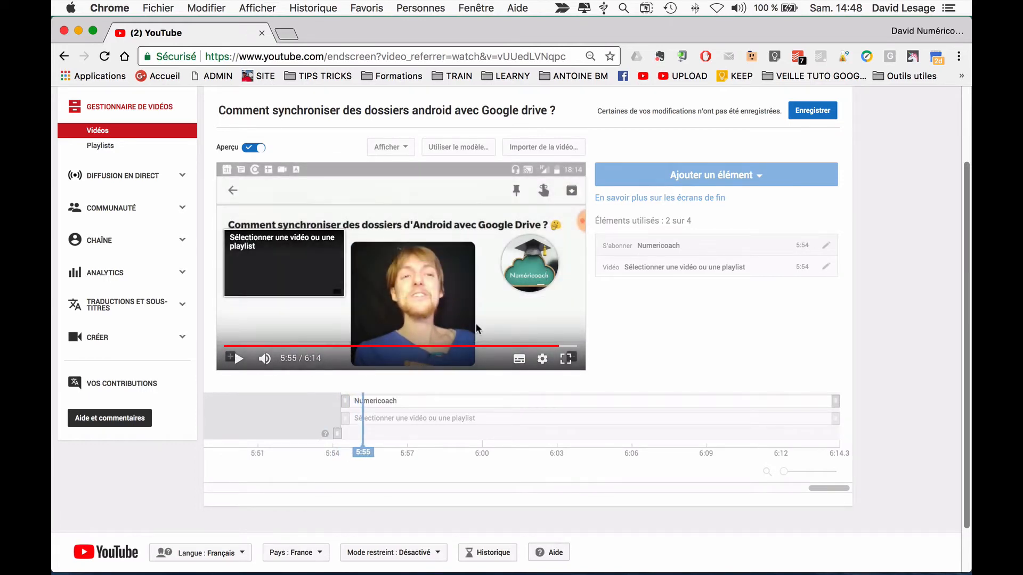
mouse_move(465, 273)
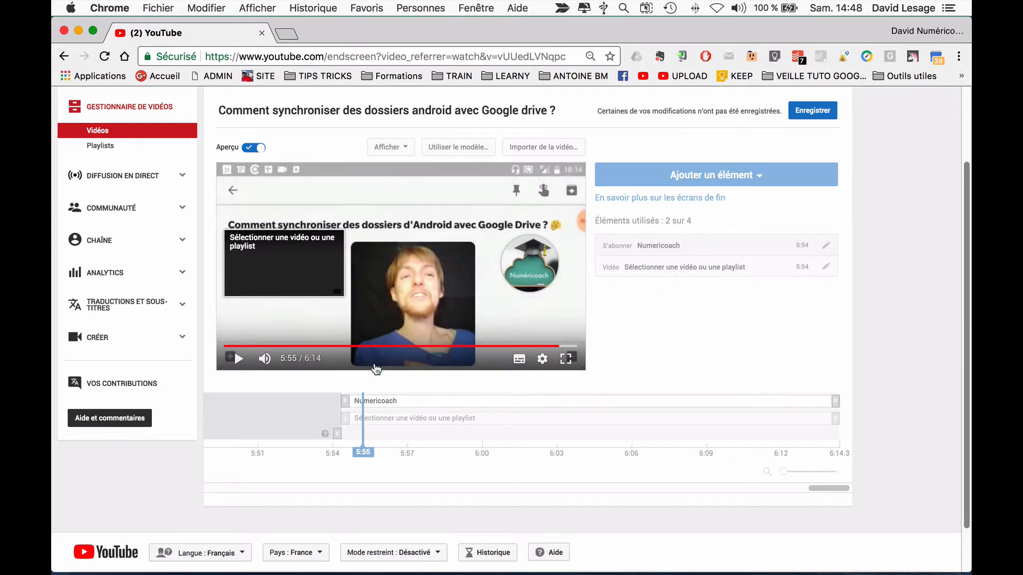
click(254, 148)
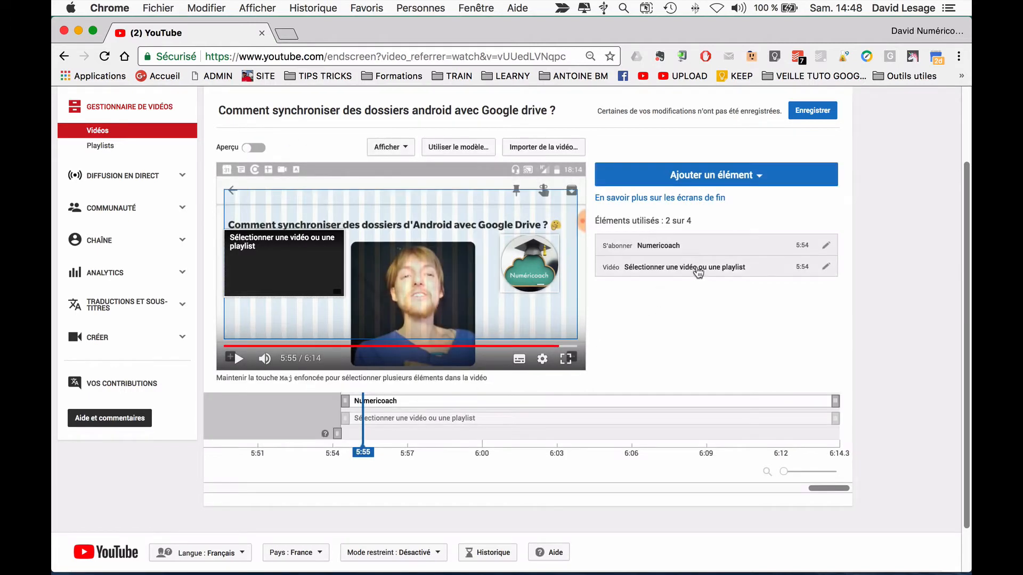
Step: Open the video element's settings and examine its content options and the list of uploaded videos
click(826, 269)
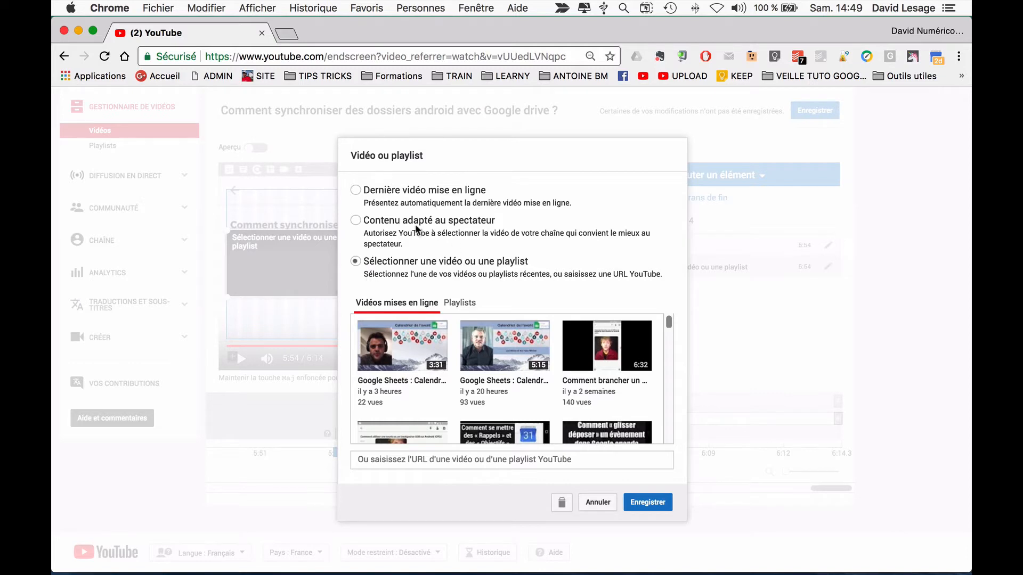
scroll(528, 376, down, 5)
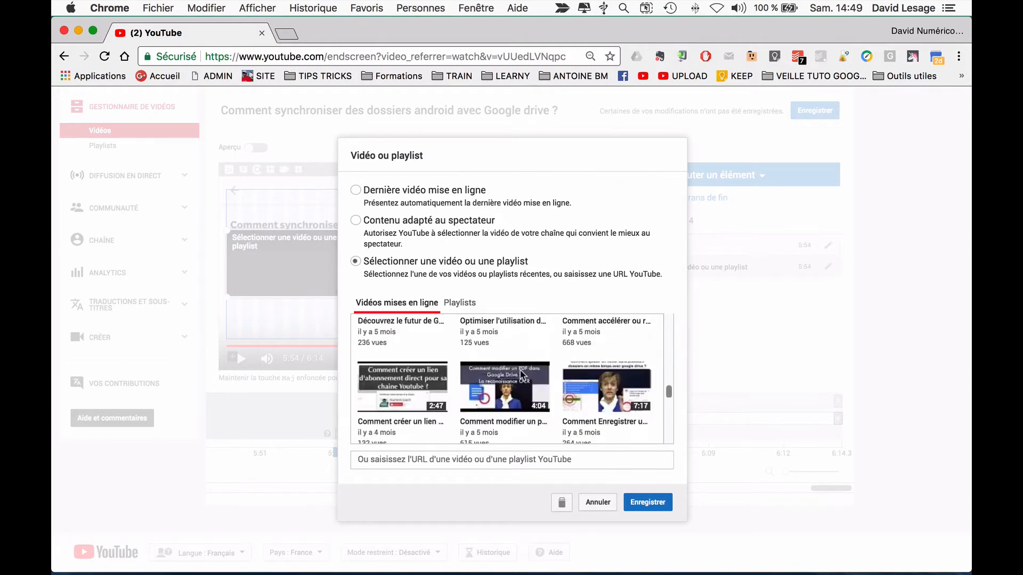
scroll(522, 375, up, 5)
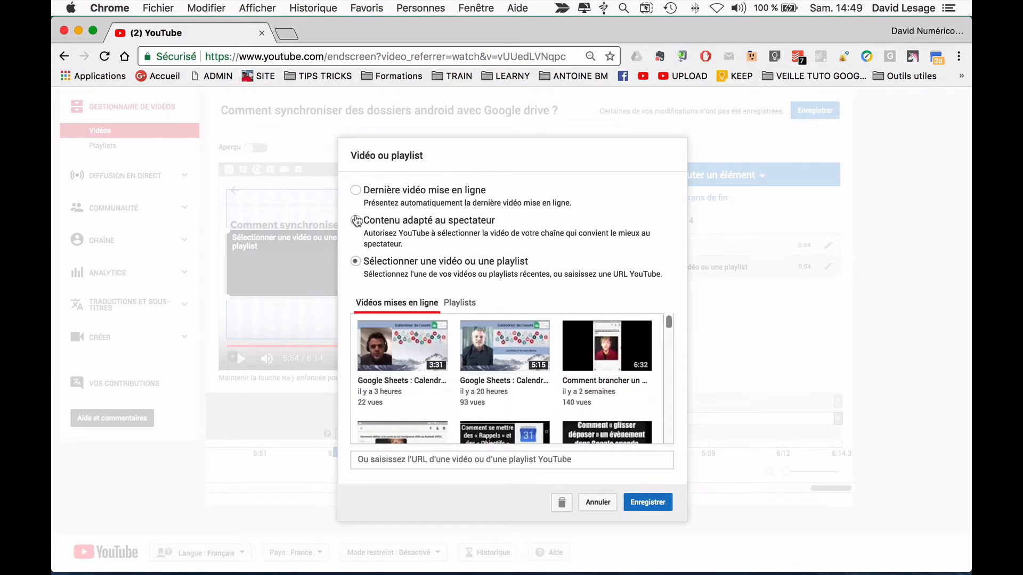
click(377, 192)
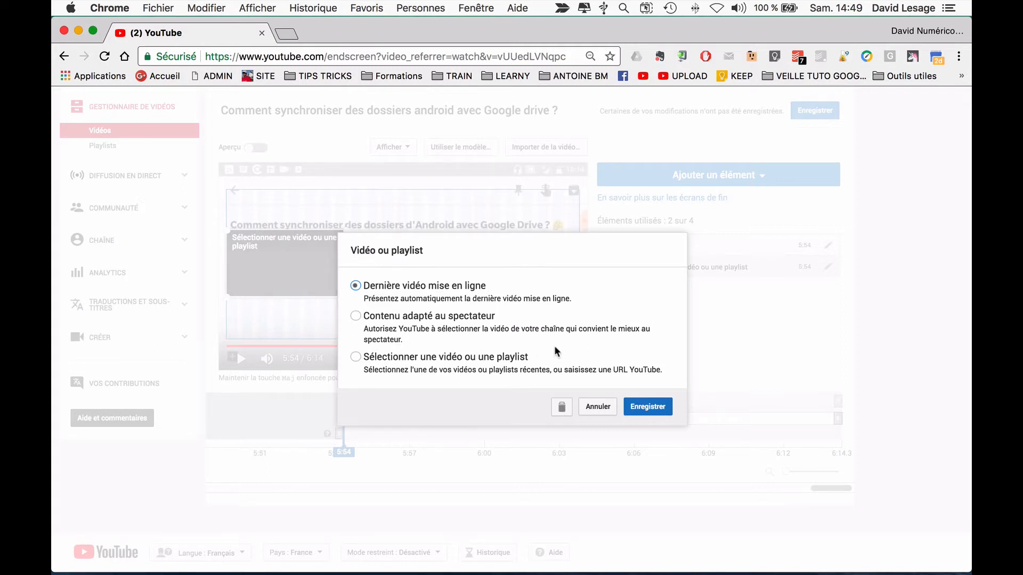
click(462, 360)
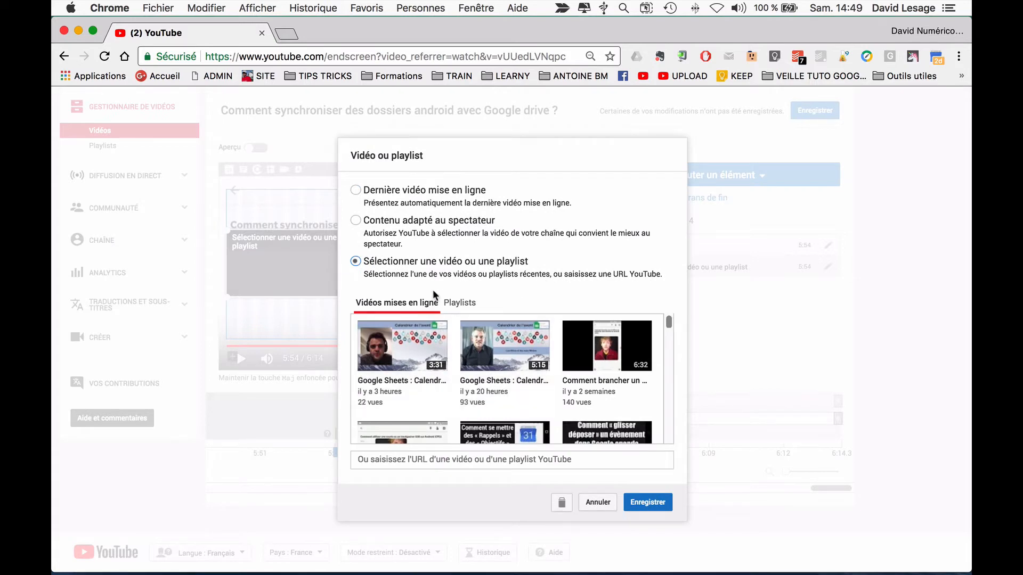
click(383, 452)
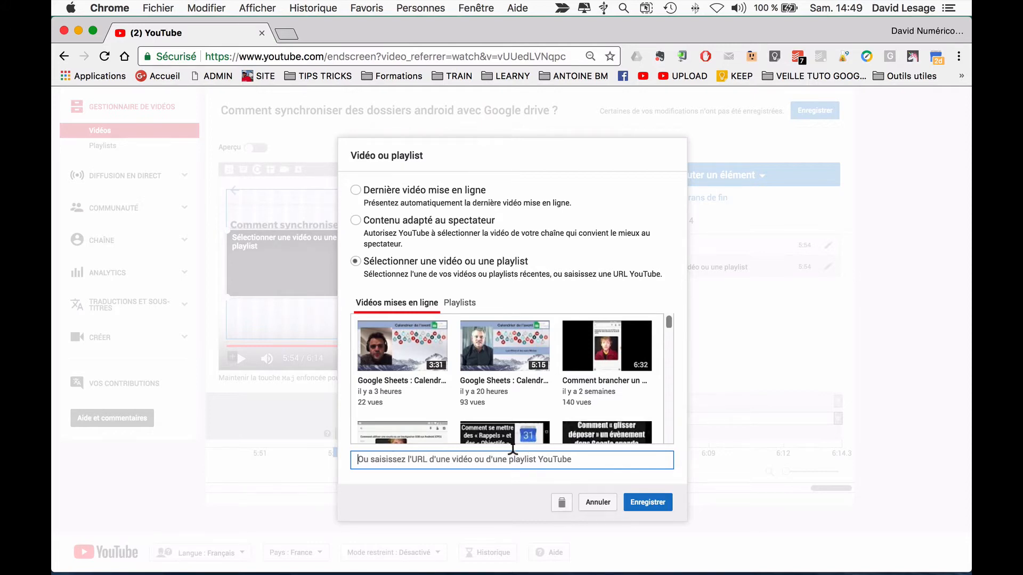
scroll(536, 408, down, 10)
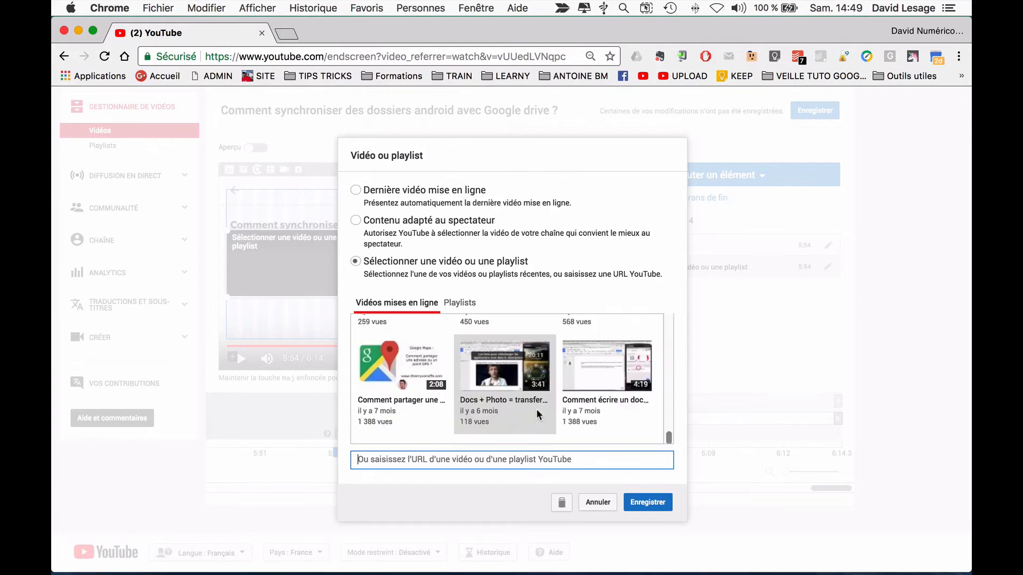
scroll(535, 408, up, 10)
scroll(535, 408, down, 10)
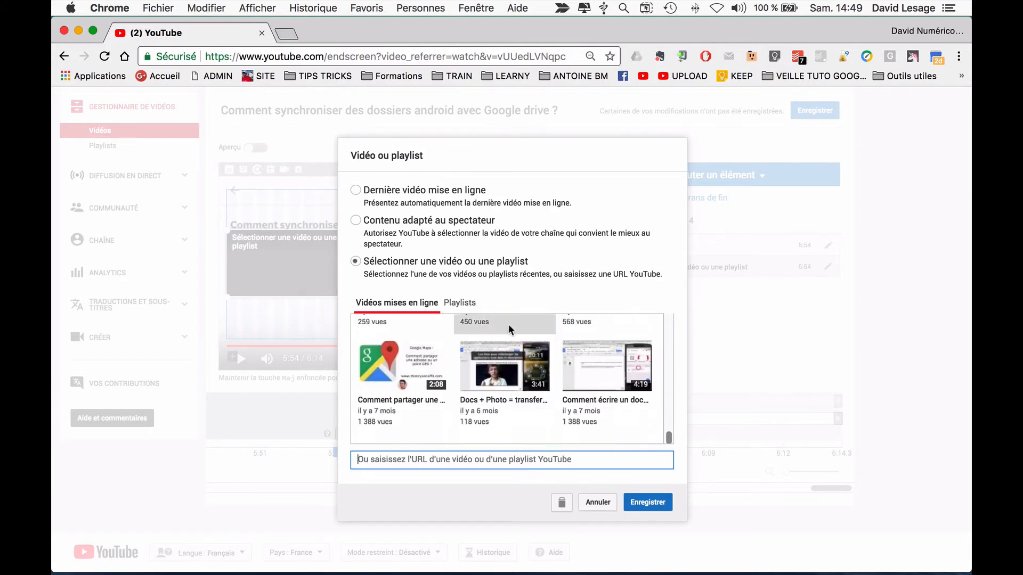
Step: Look through the channel's playlists that can be offered in the video element
click(458, 306)
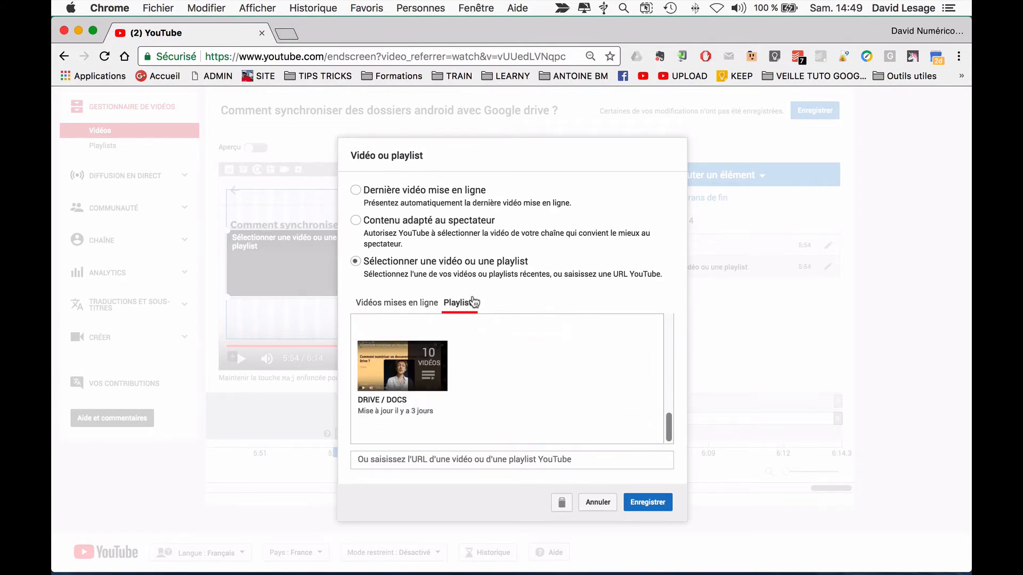
scroll(501, 389, up, 5)
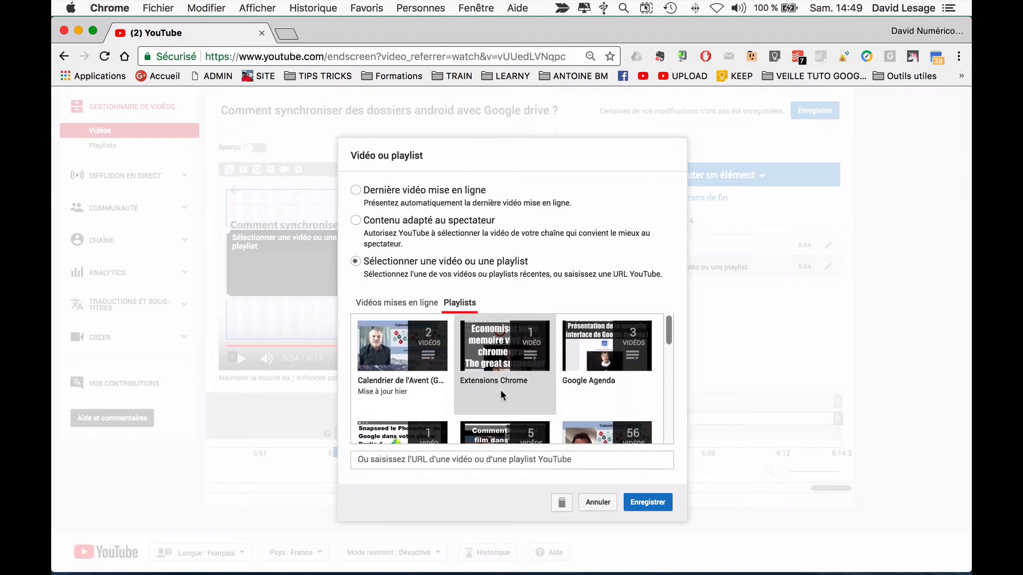
scroll(502, 388, down, 2)
scroll(515, 362, up, 2)
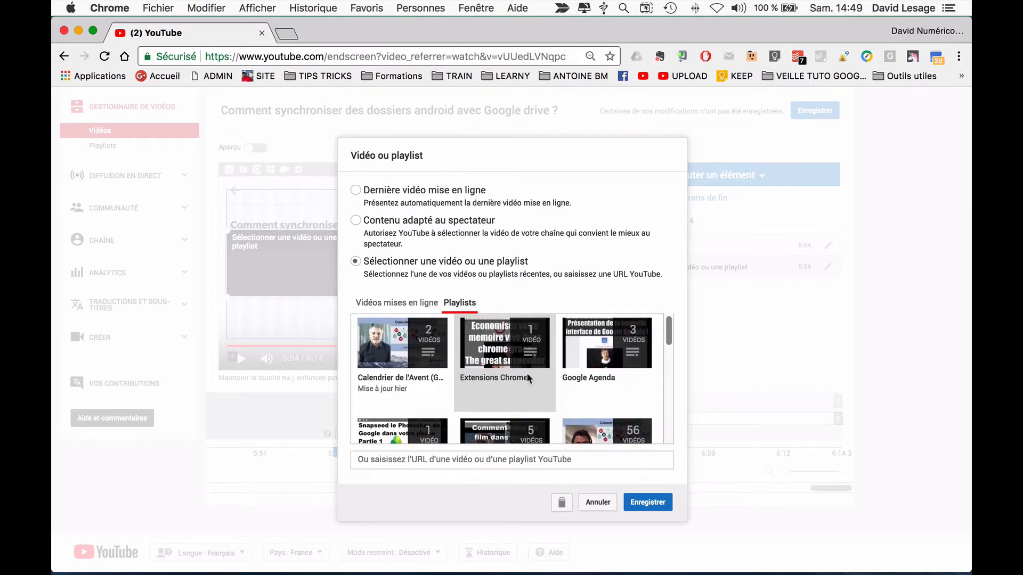
scroll(545, 377, down, 3)
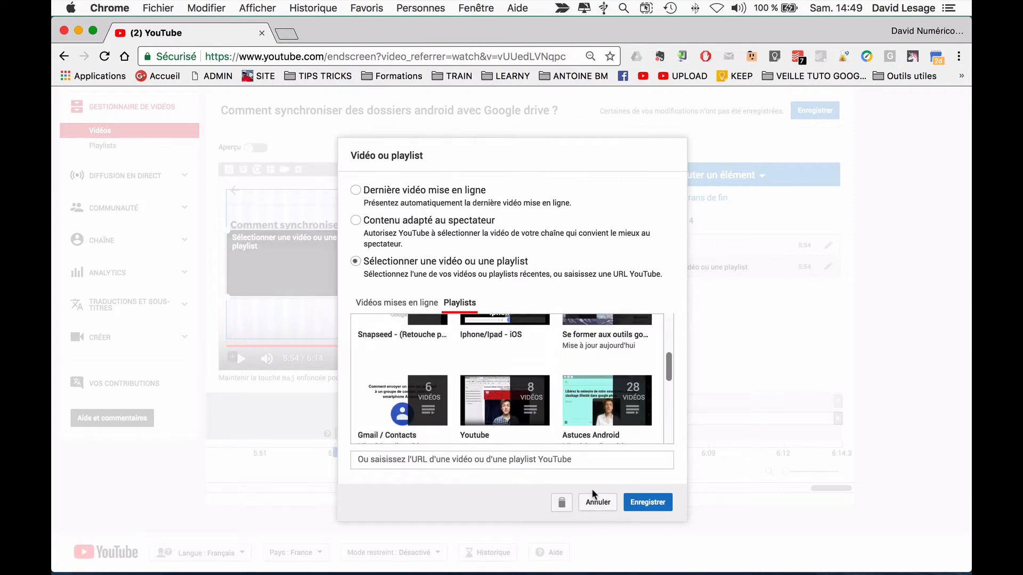
scroll(500, 373, up, 2)
Step: Set the video element's content to "Contenu adapté au spectateur" and save the element
click(394, 221)
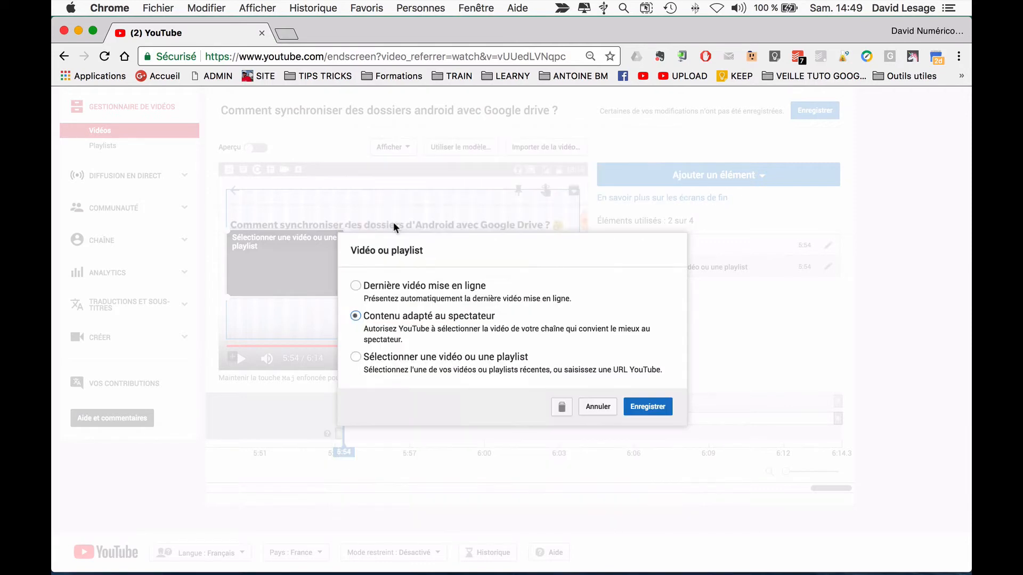
click(657, 407)
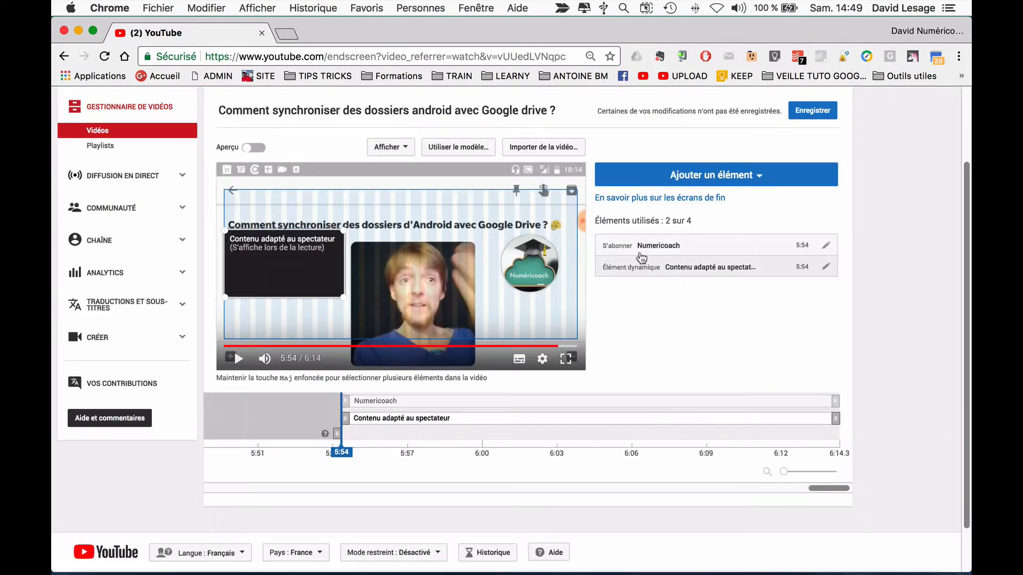
Step: Preview the end screen with the viewer-adapted video element, and return to editing
click(243, 151)
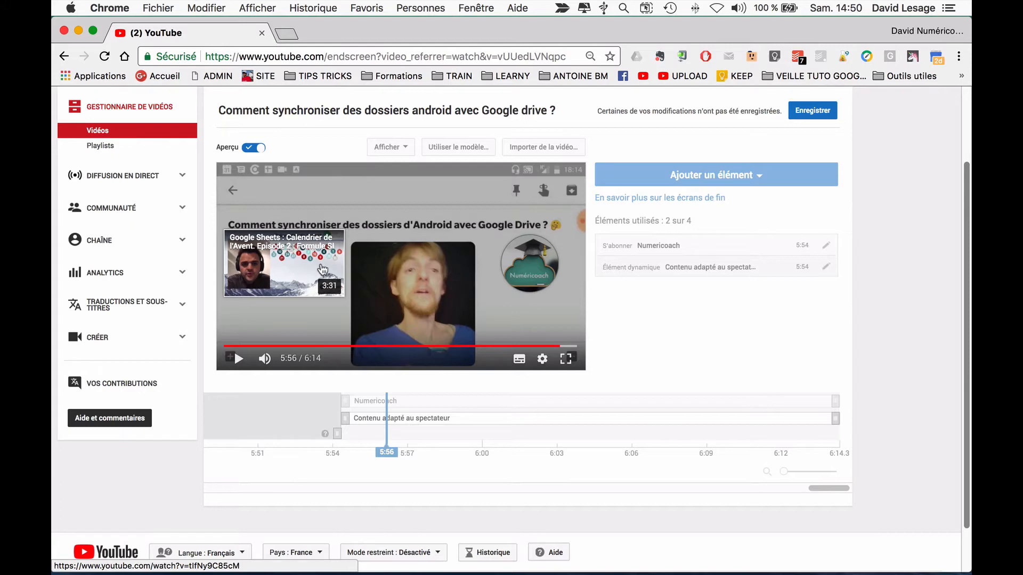
click(248, 150)
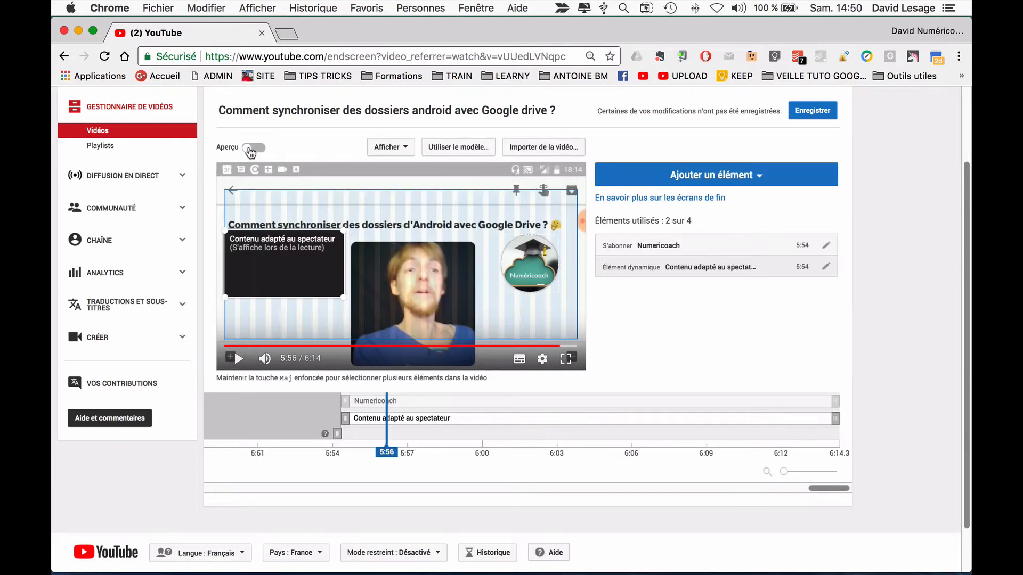
Step: Import the end screen of the rich Gmail signature video, replacing the current end screen
click(560, 153)
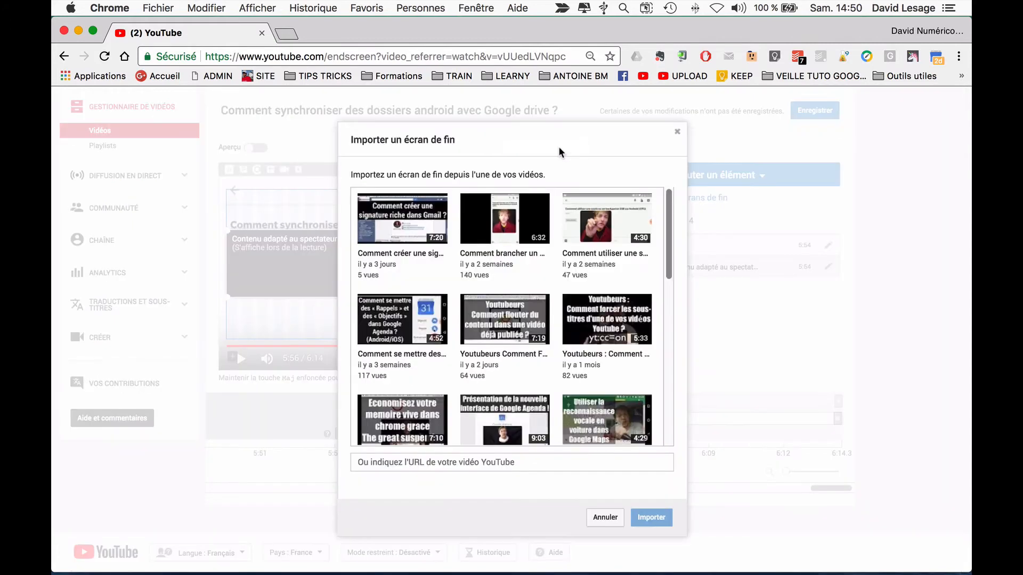
click(389, 218)
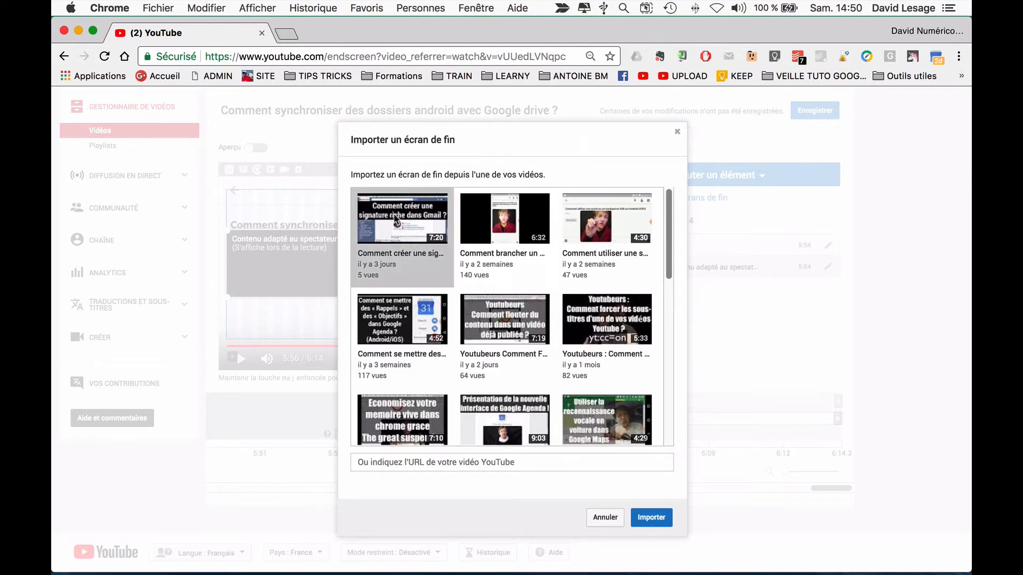
click(646, 515)
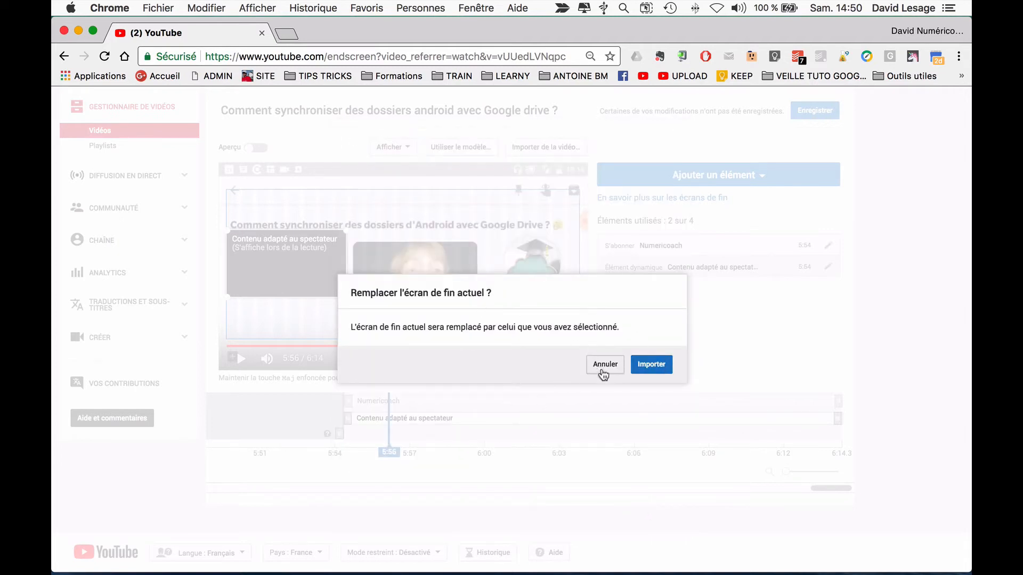
click(656, 371)
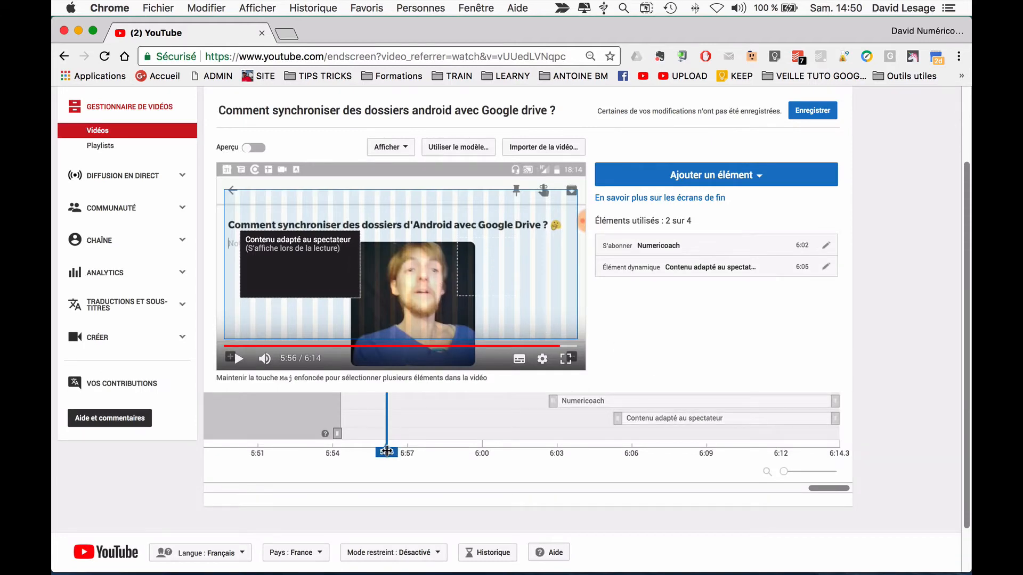
Step: Check when the imported elements appear by scrubbing between 6:01 and 6:06 and briefly playing the video
drag(387, 452, 641, 452)
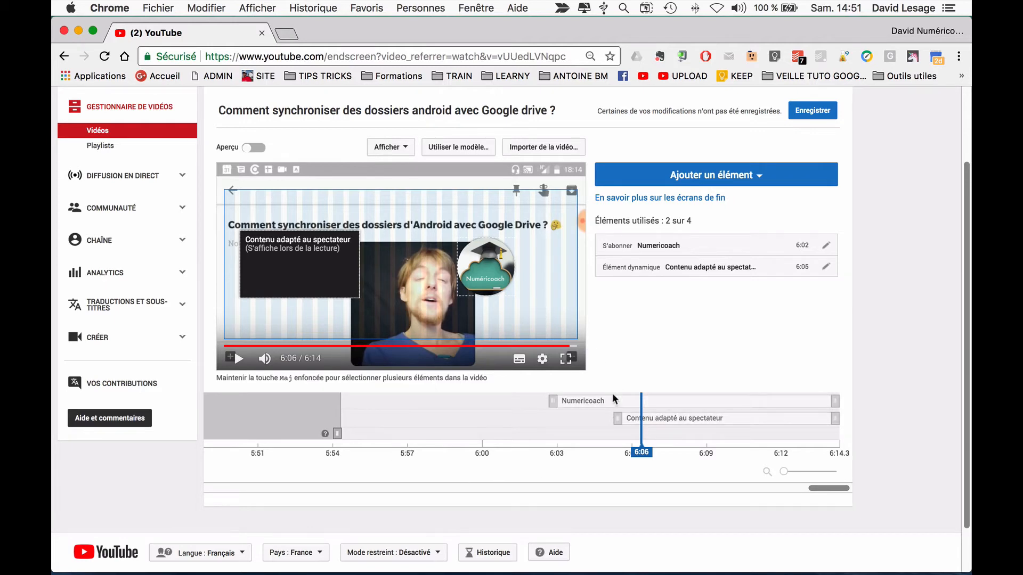
drag(641, 452, 525, 452)
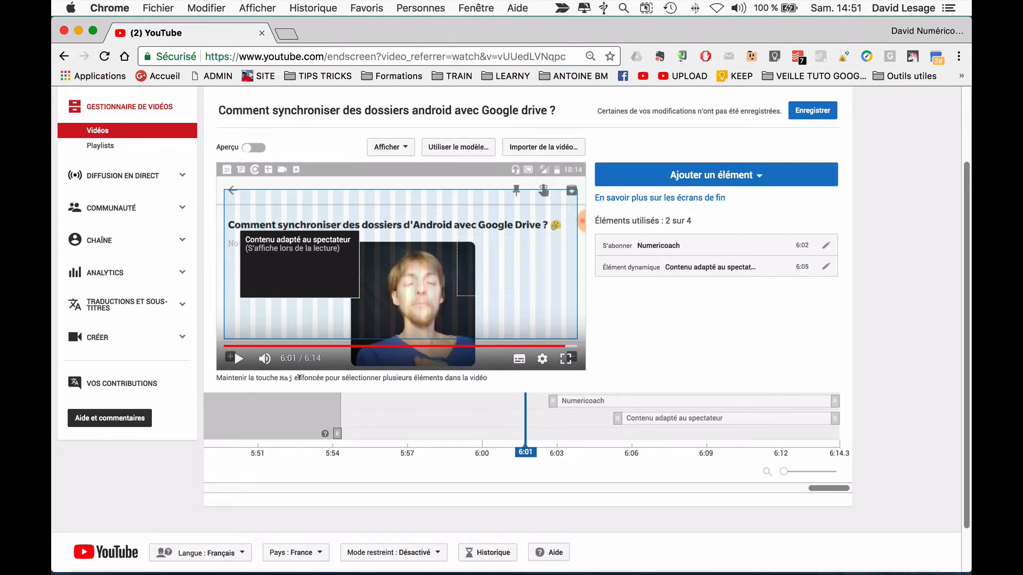
click(568, 445)
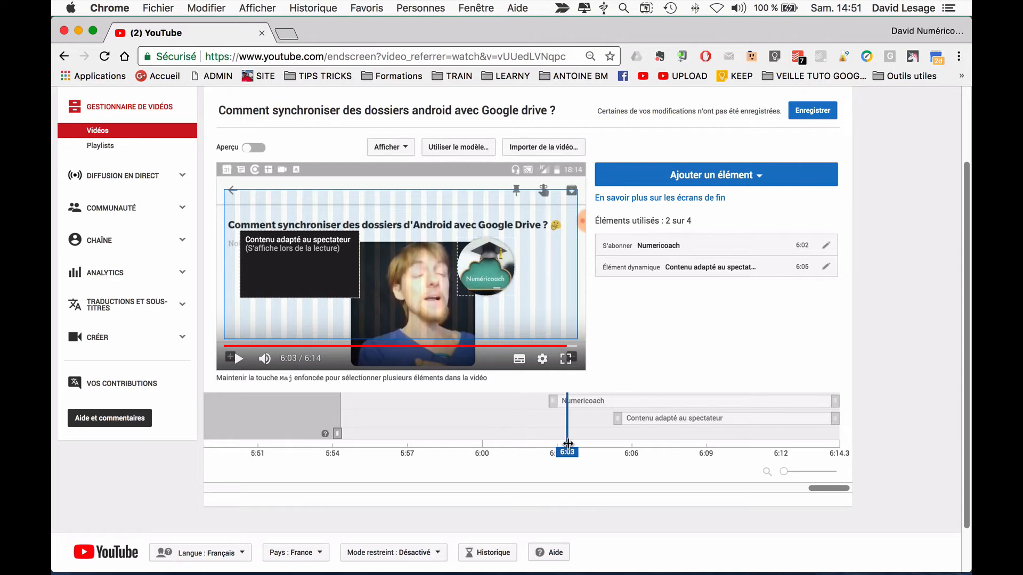
click(239, 358)
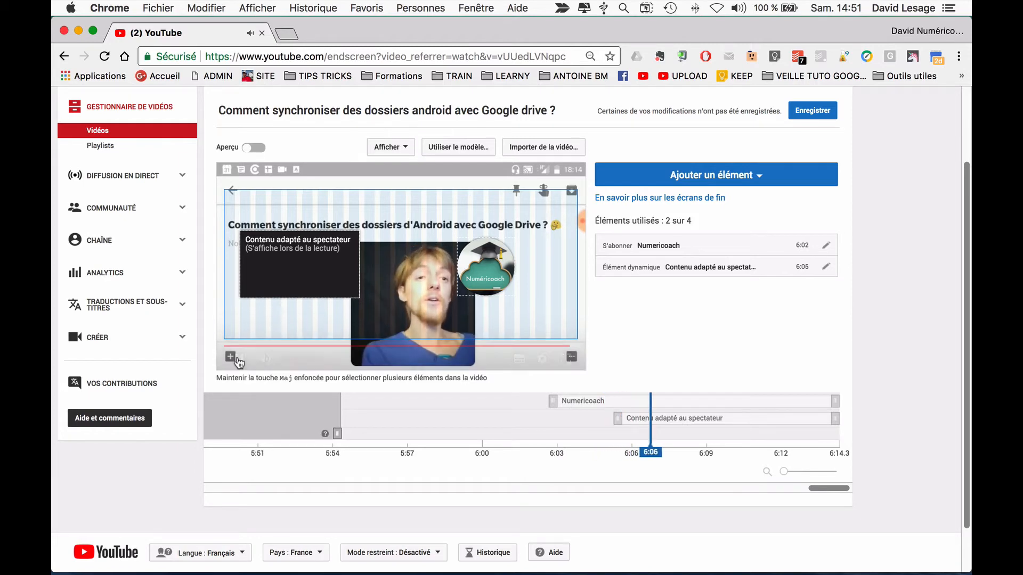
click(238, 362)
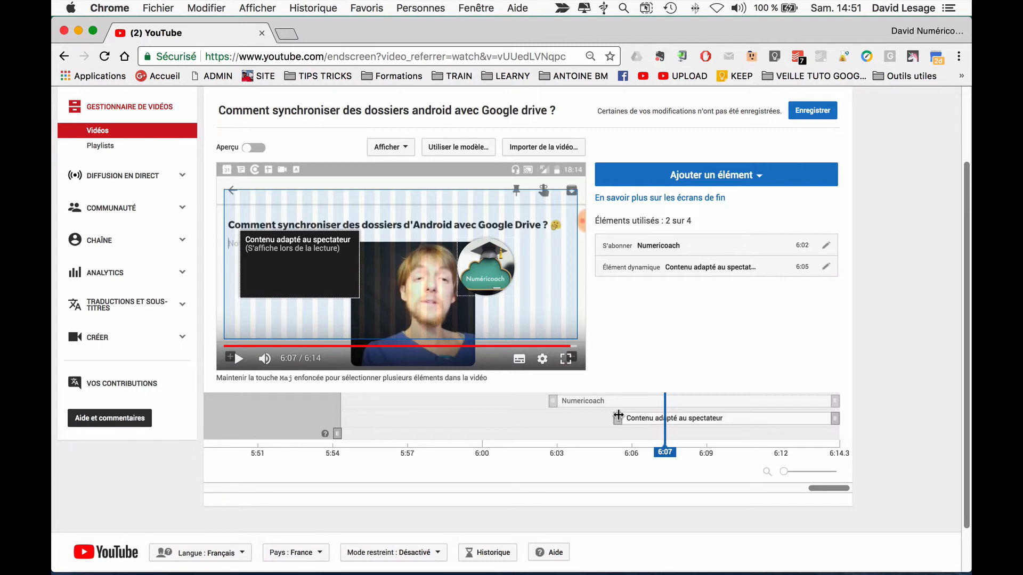
Step: Set the Numericoach subscribe element to start at 6:02.1 and end at about 6:07
drag(618, 416, 340, 397)
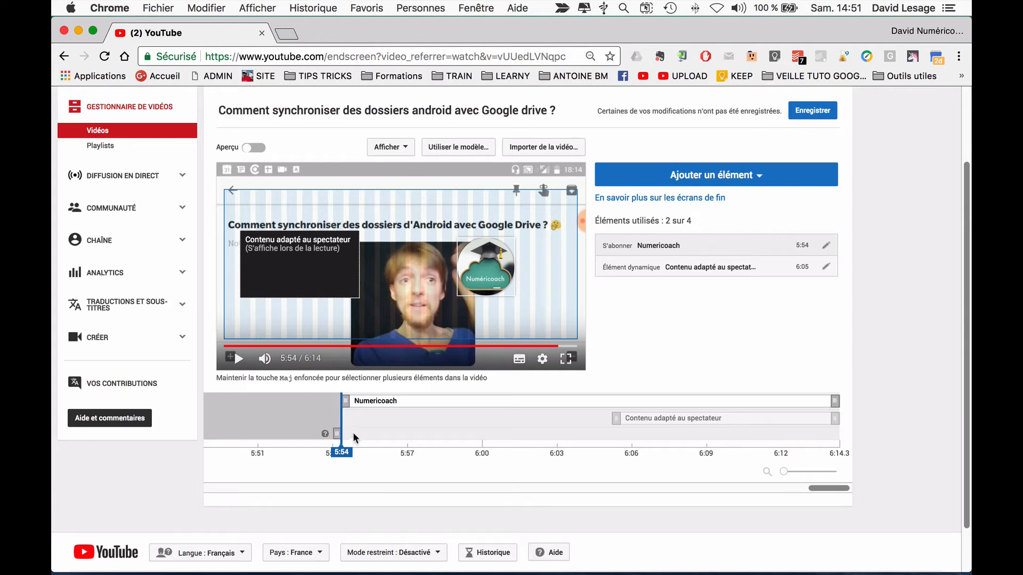
drag(345, 401, 535, 399)
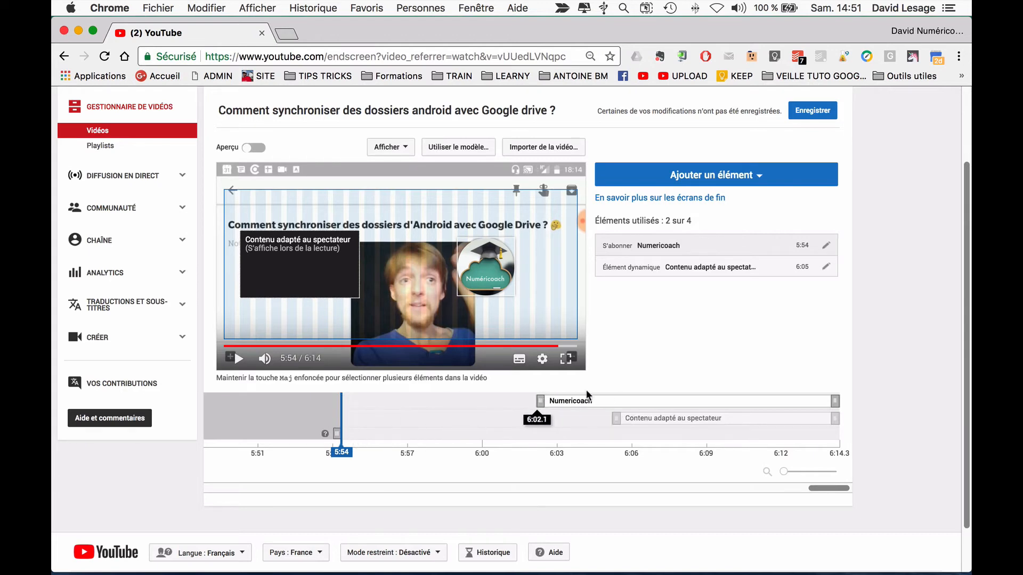
drag(835, 401, 549, 405)
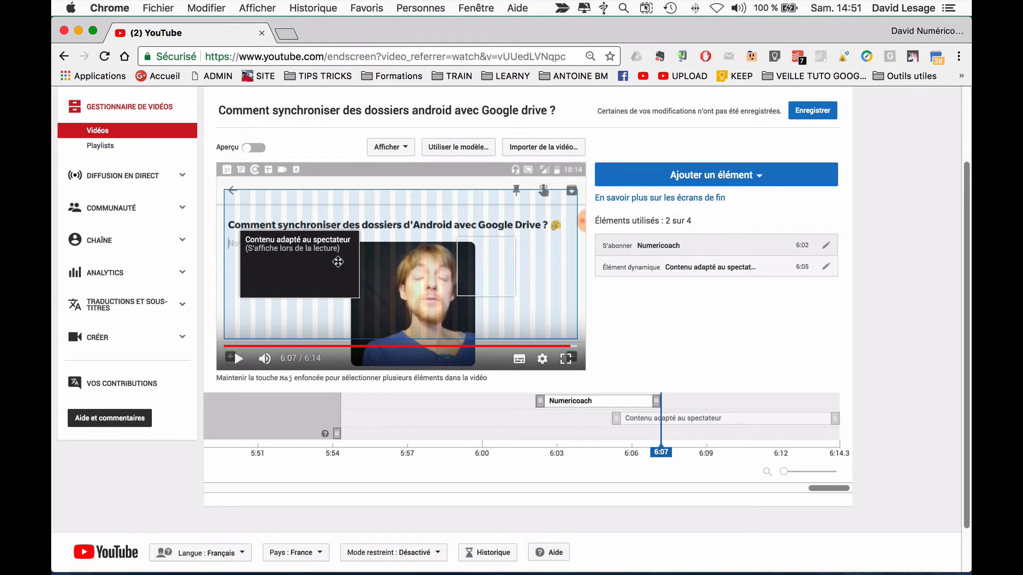
Step: Try other positions for the two elements, and enlarge the video element before shrinking it again
drag(312, 265, 297, 270)
mouse_move(489, 265)
mouse_down()
mouse_move(532, 275)
mouse_move(339, 272)
mouse_move(486, 264)
mouse_up()
drag(292, 266, 323, 258)
drag(353, 294, 399, 320)
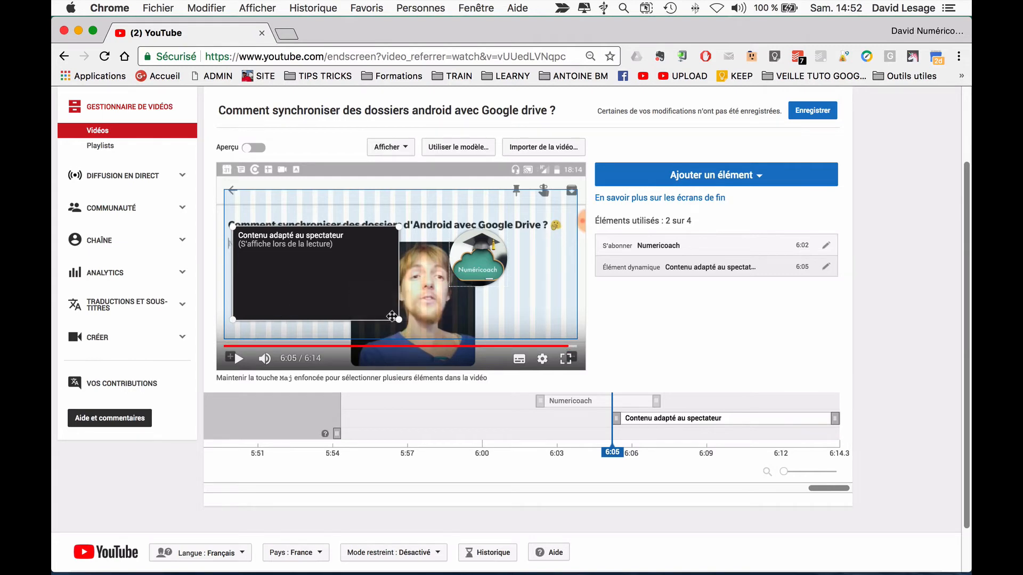
drag(398, 320, 337, 281)
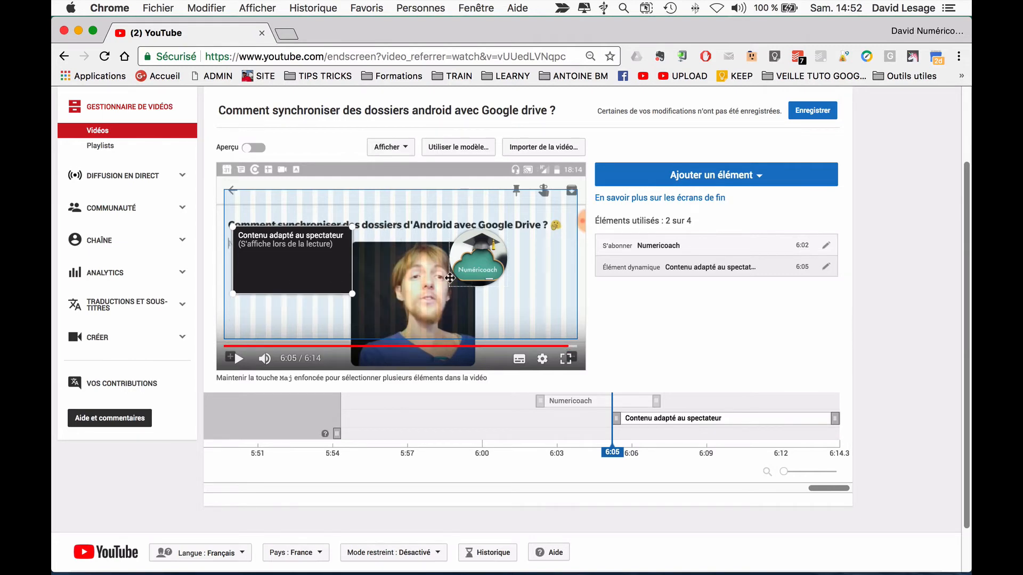
Step: Place the subscribe element to the right of the presenter and the video element against the frame's left edge
drag(481, 270, 531, 289)
drag(314, 255, 303, 286)
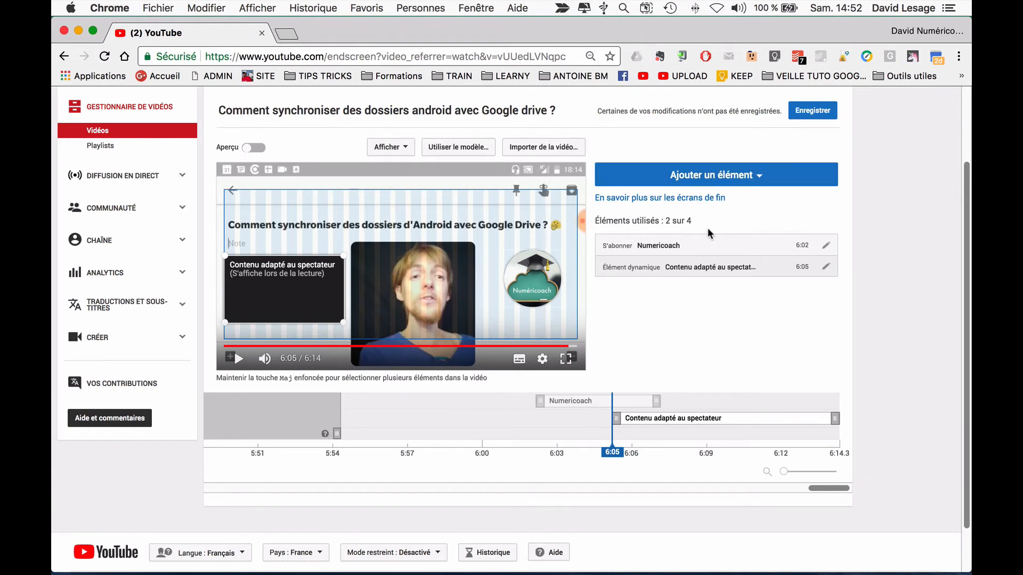
Step: Examine the available element types and the channel element's name and custom message fields without creating it
click(707, 177)
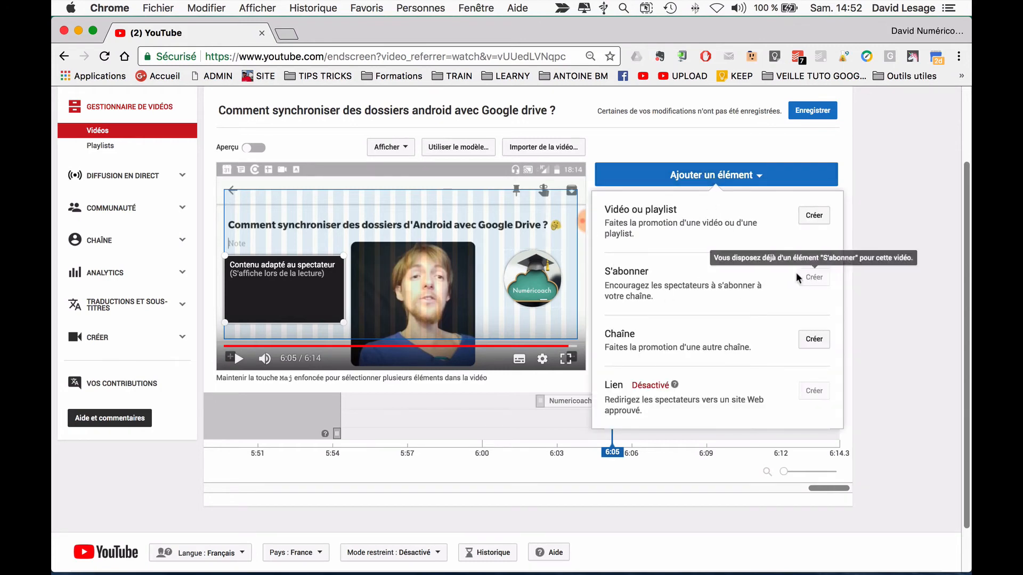
click(814, 339)
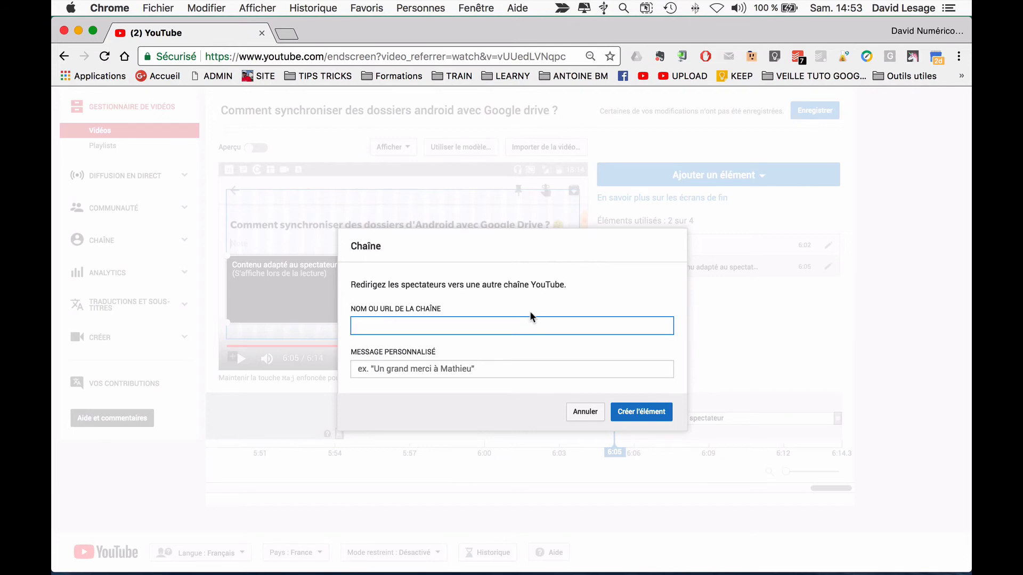
click(445, 368)
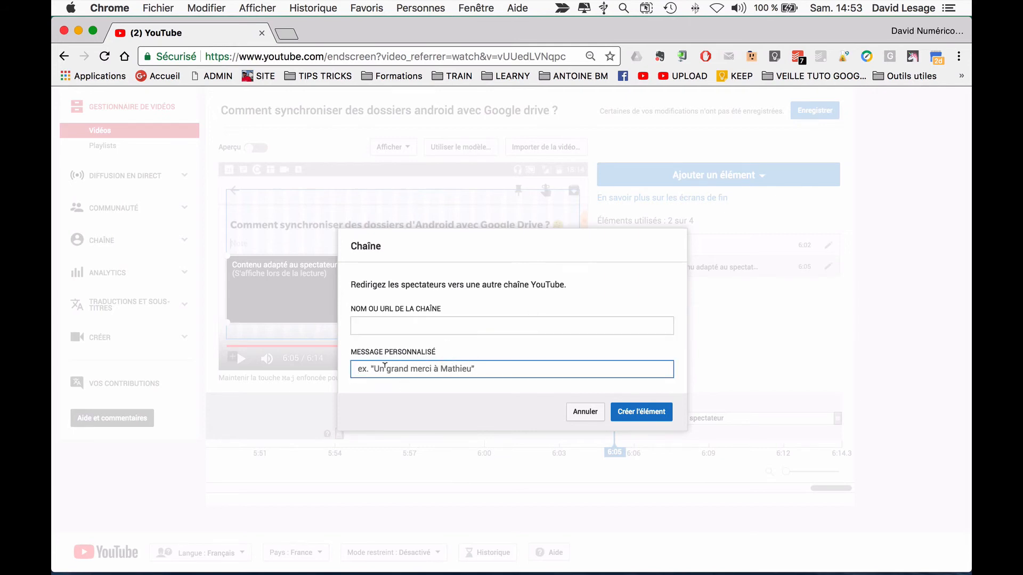
click(516, 319)
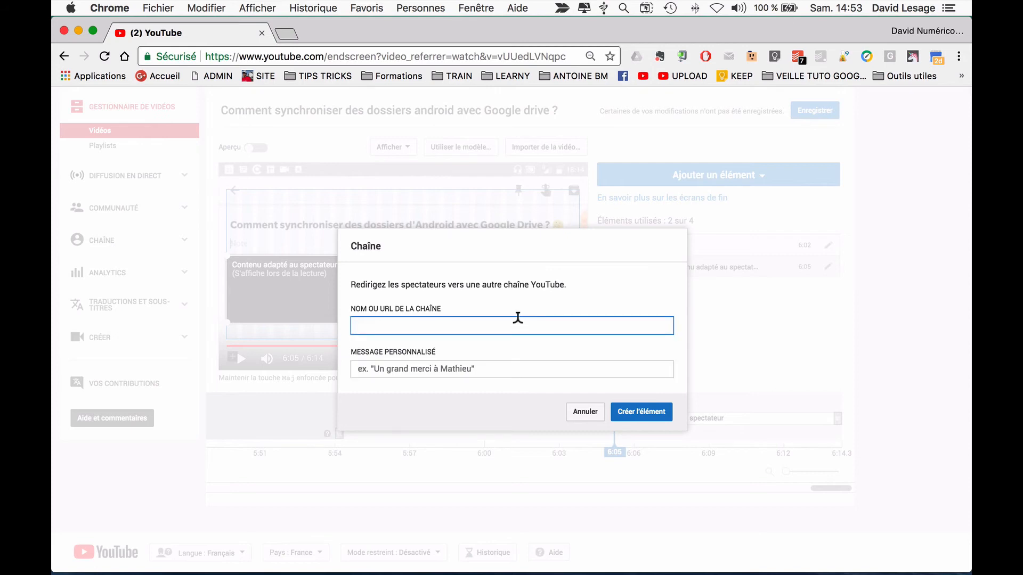
click(577, 415)
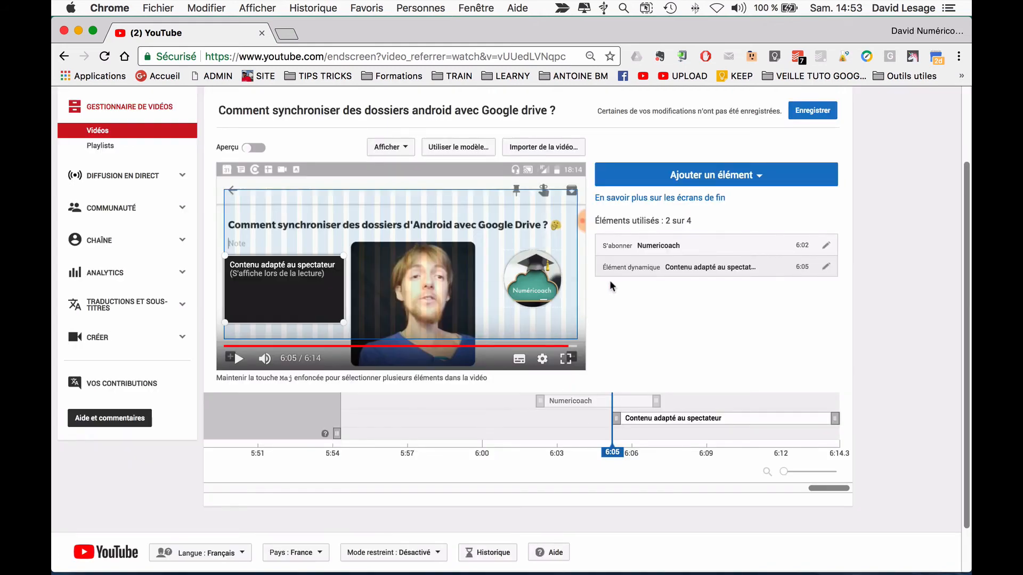
Step: Add a video element showing "Dernière vidéo mise en ligne"
click(709, 180)
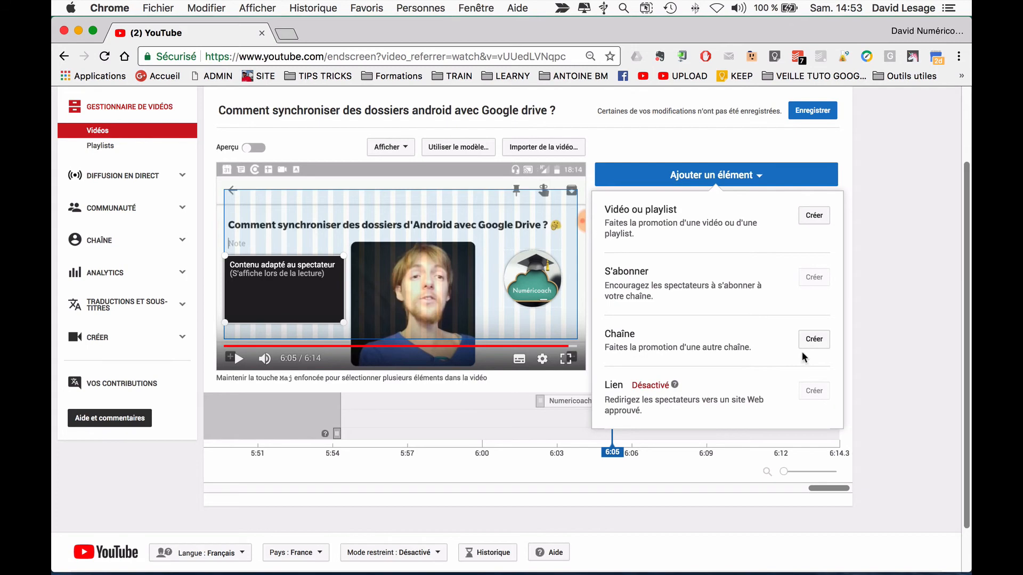
click(810, 218)
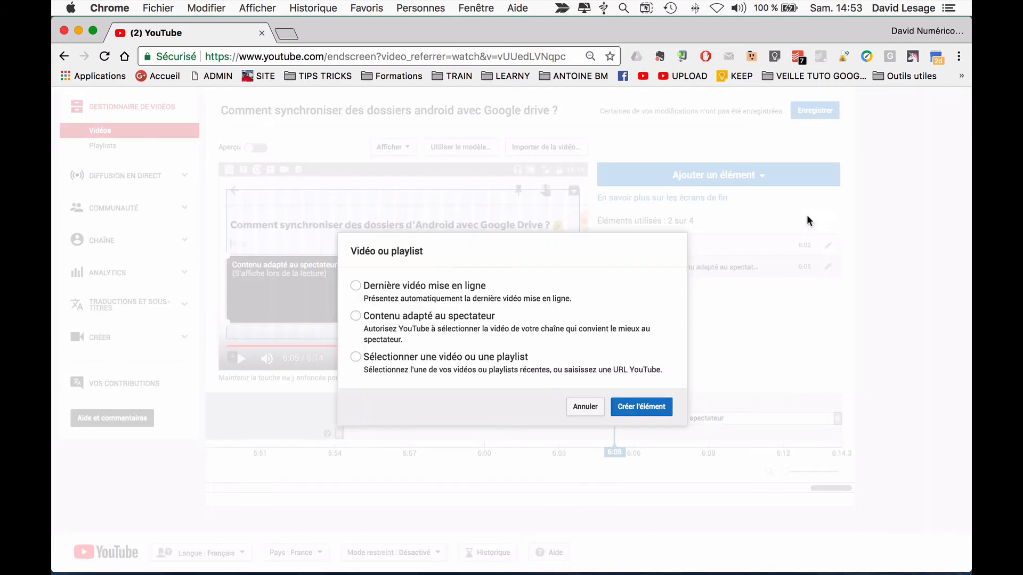
click(403, 319)
click(398, 283)
click(666, 409)
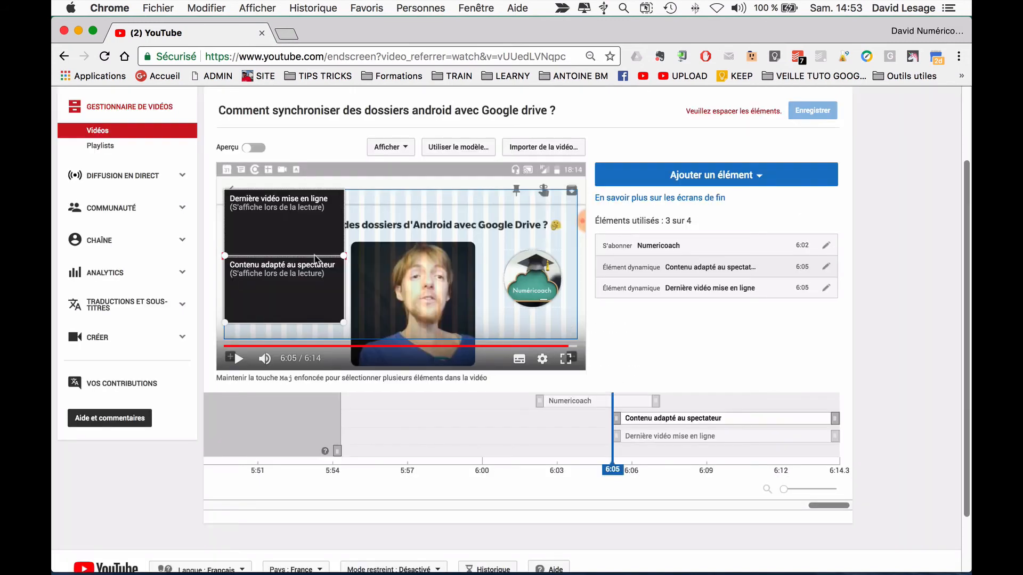
Step: Space the two video elements apart vertically, with the latest-upload element above the viewer-adapted one
drag(286, 296, 286, 308)
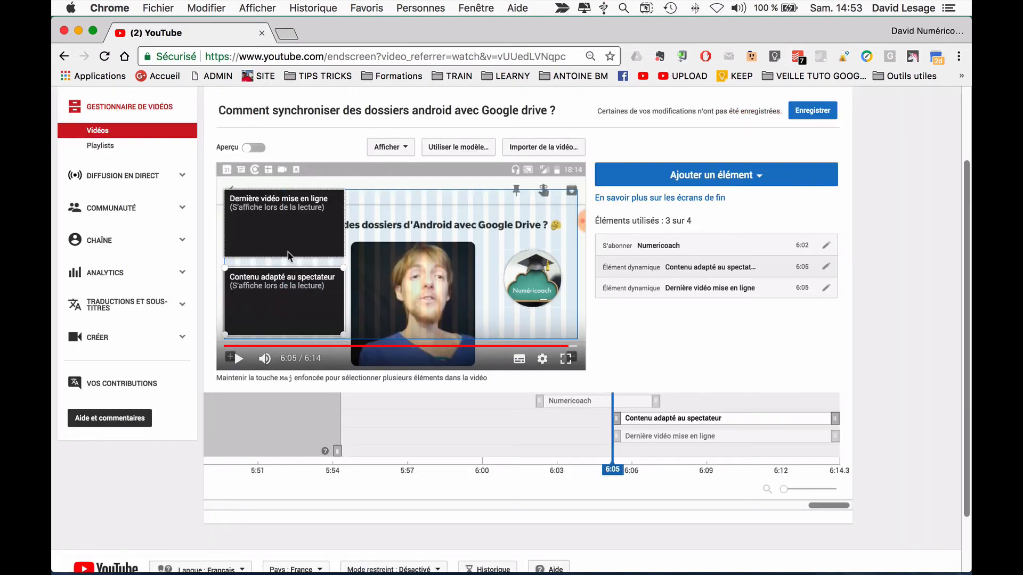
click(291, 233)
drag(291, 232, 289, 198)
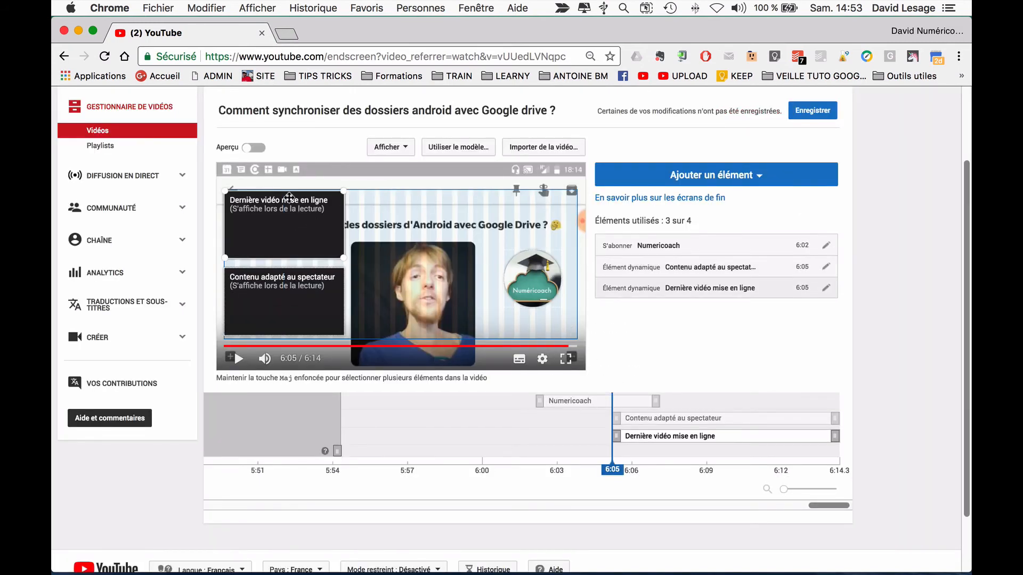
Step: Change the lower video element's content to the uploaded video "Google Sheets : Calendrier de l'Avent. Episode 2 : Formule SI"
click(284, 310)
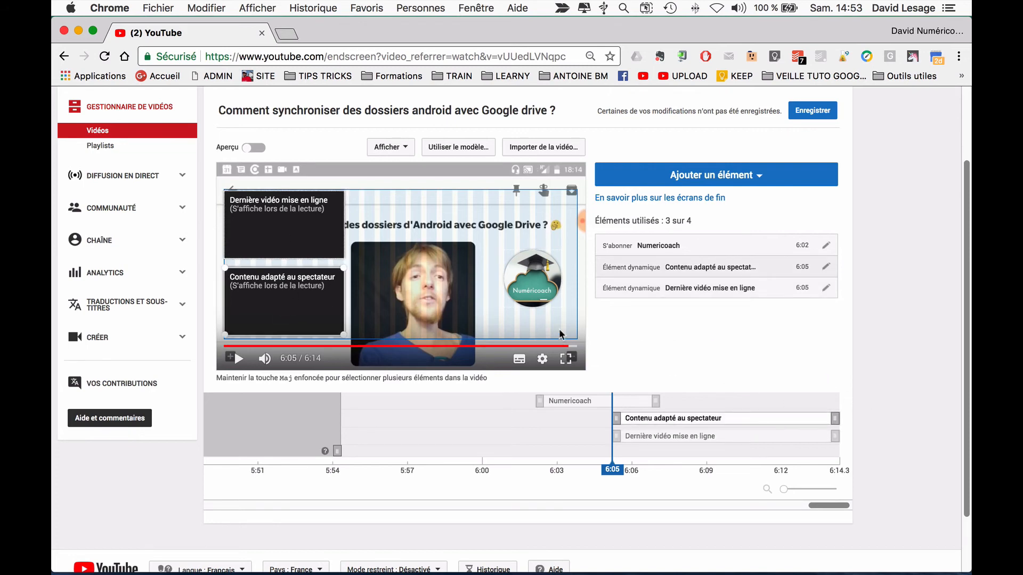
click(825, 267)
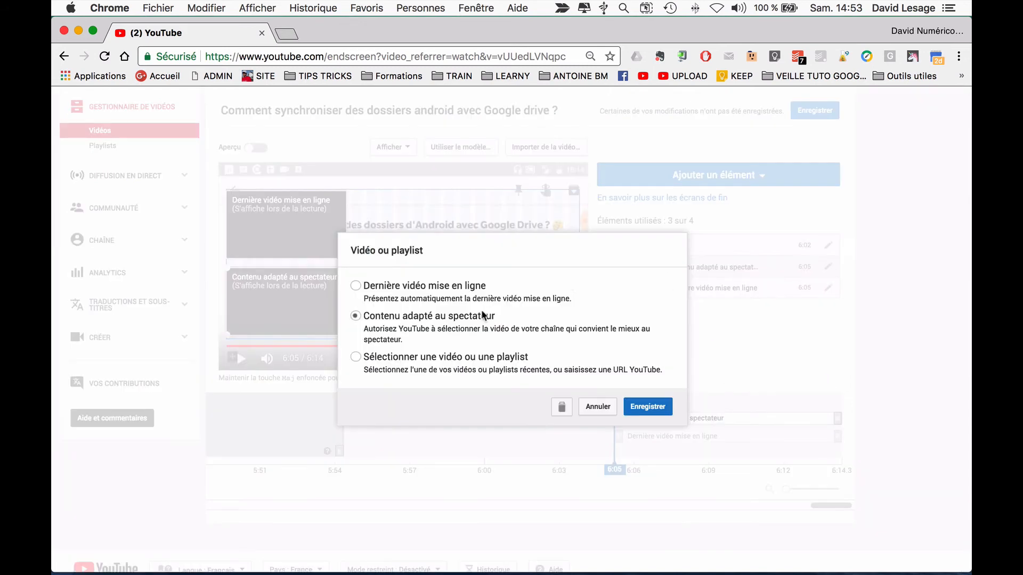
click(411, 356)
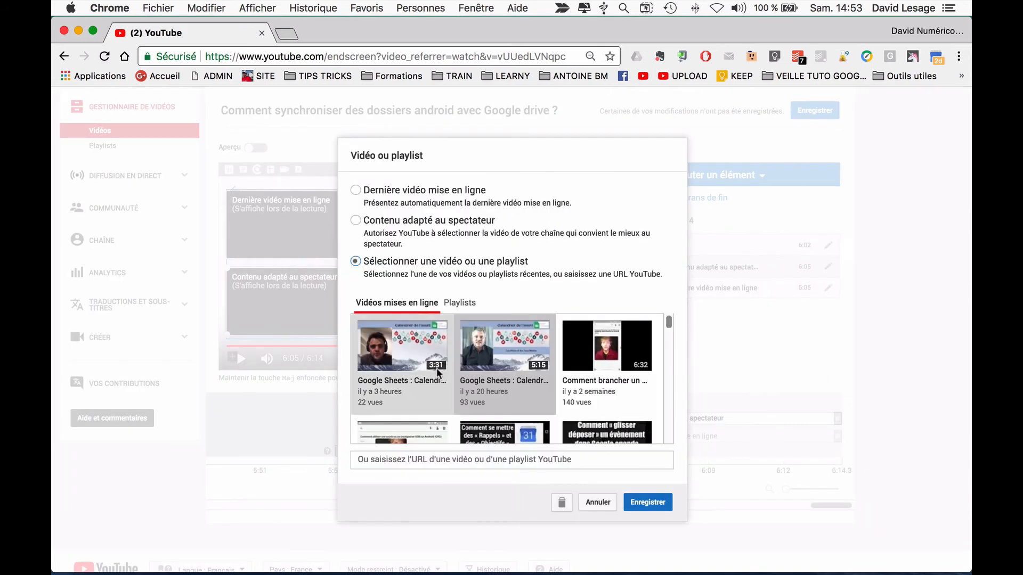
click(413, 354)
click(648, 503)
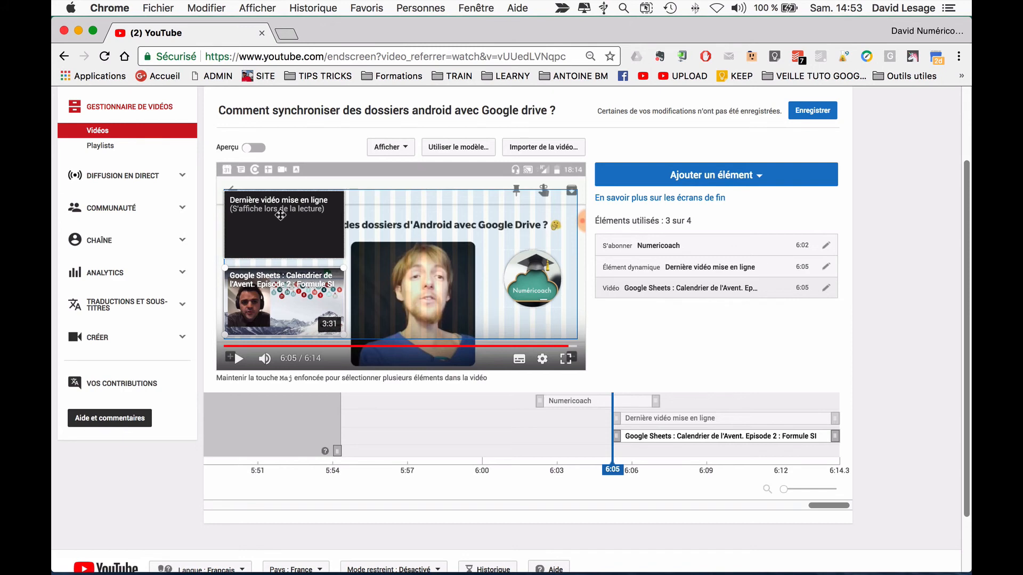
Step: Add a "Contenu adapté au spectateur" video element and place it in the upper-right corner of the video frame
click(702, 180)
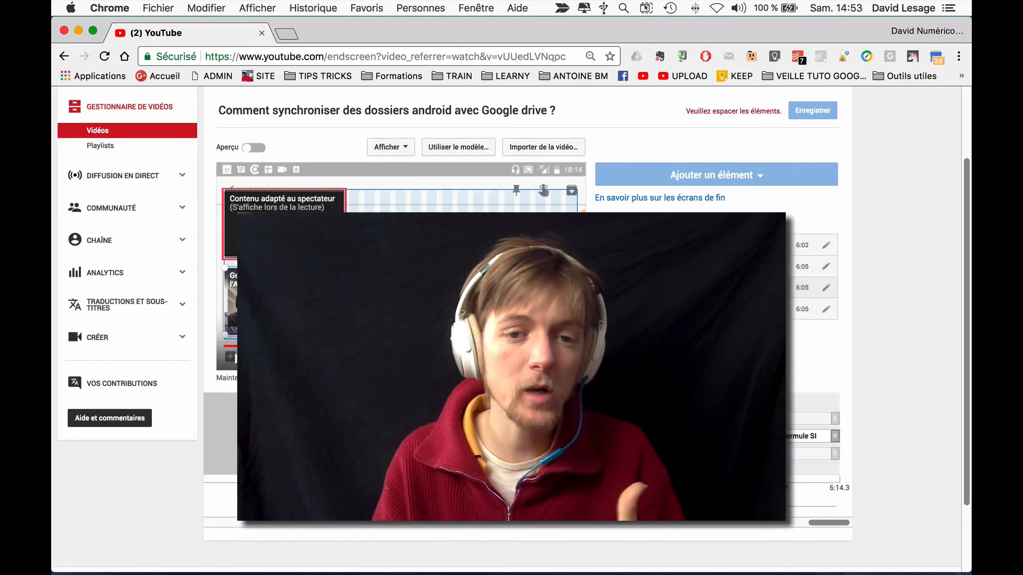
drag(284, 229, 517, 229)
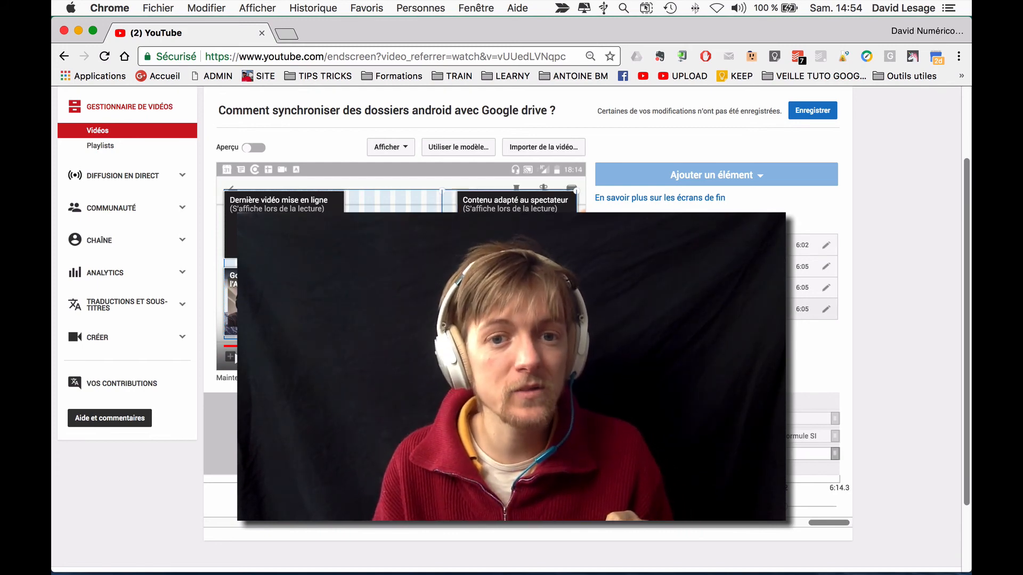
mouse_move(458, 258)
mouse_down()
mouse_move(410, 284)
mouse_move(458, 258)
mouse_up()
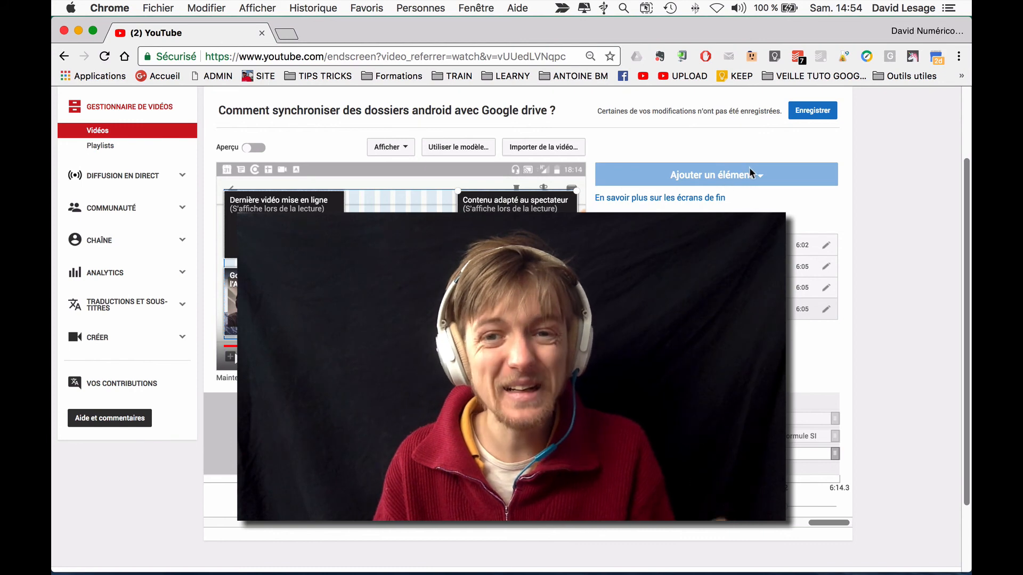
Step: Delete the viewer-adapted video element and open the list of element types that can be added
click(825, 309)
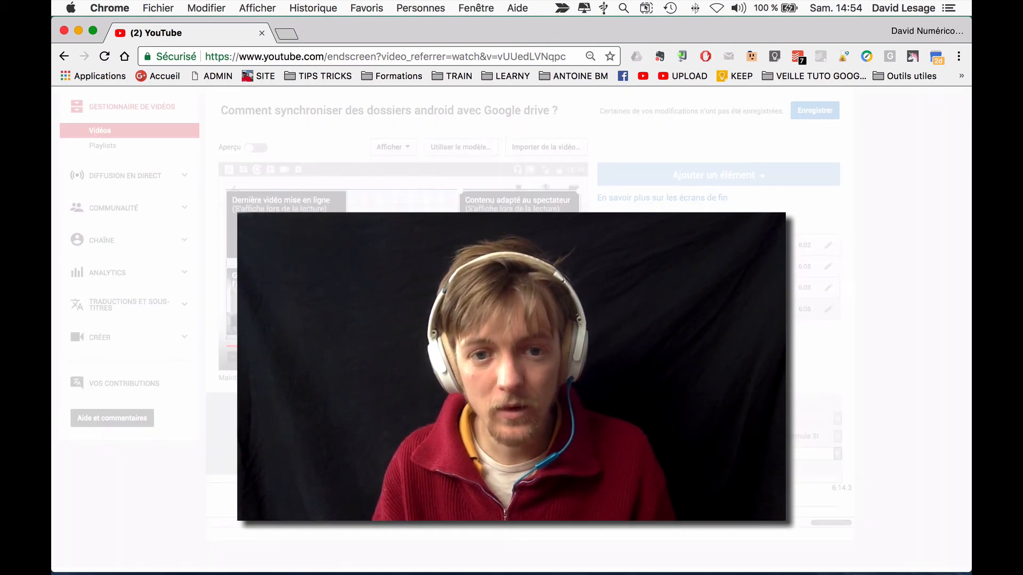
click(721, 181)
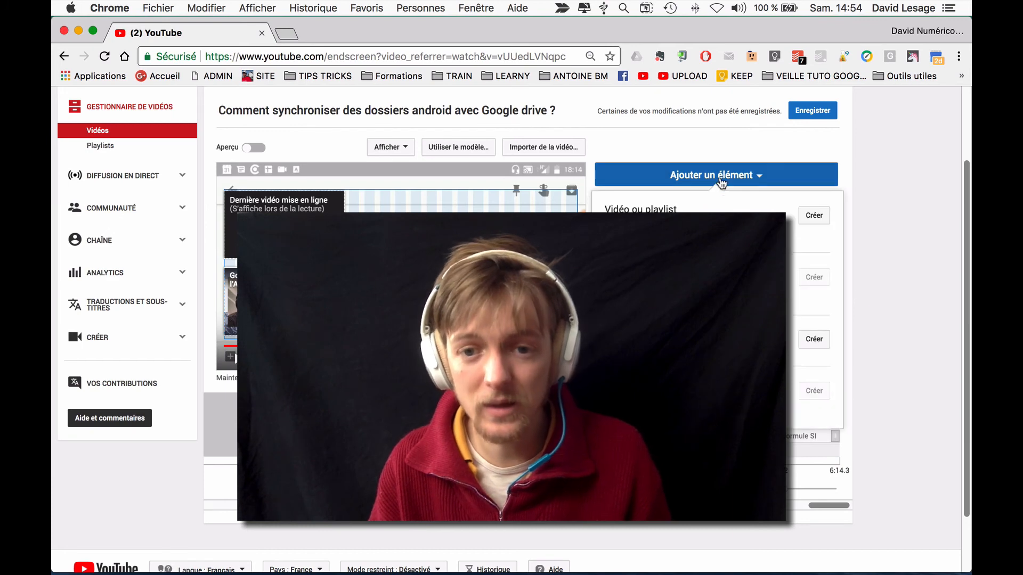